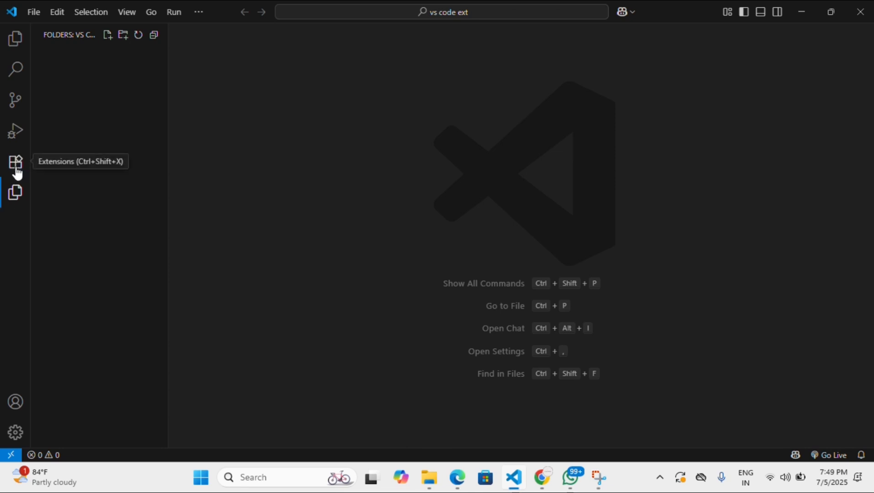
- Search the extensions marketplace for "python" and open the details page of Microsoft's Python extension
left_click(16, 165)
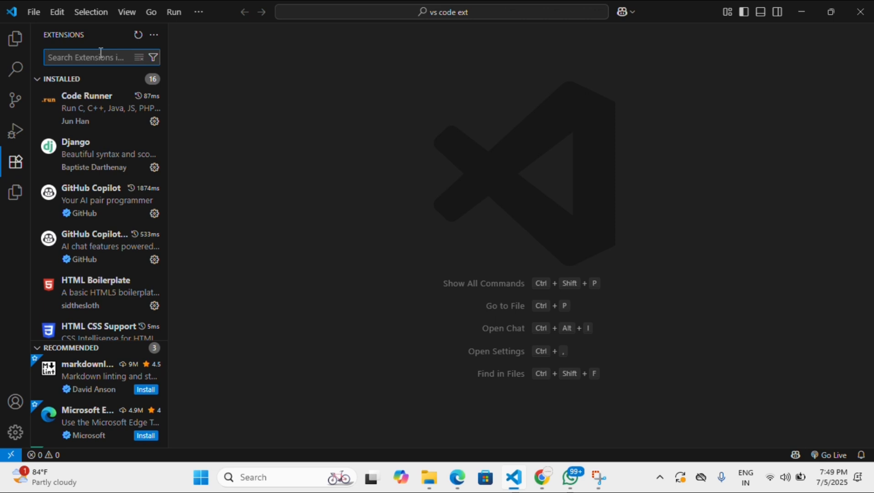
type("pytho")
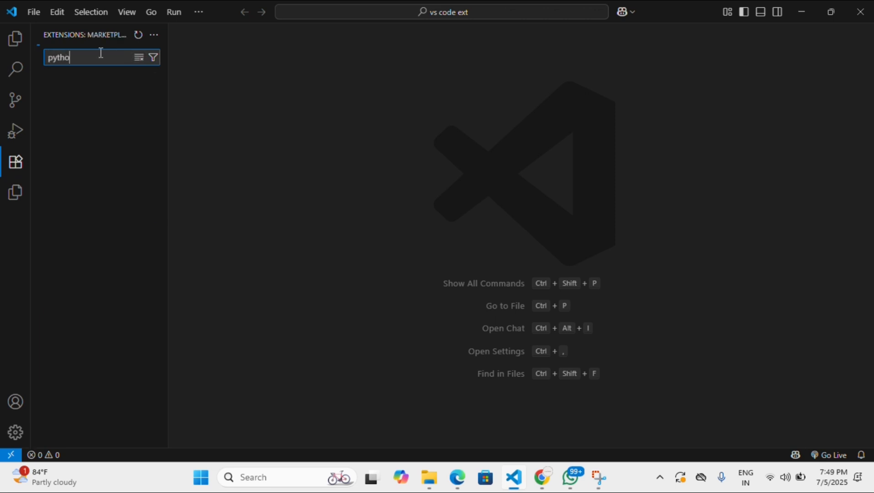
type("n")
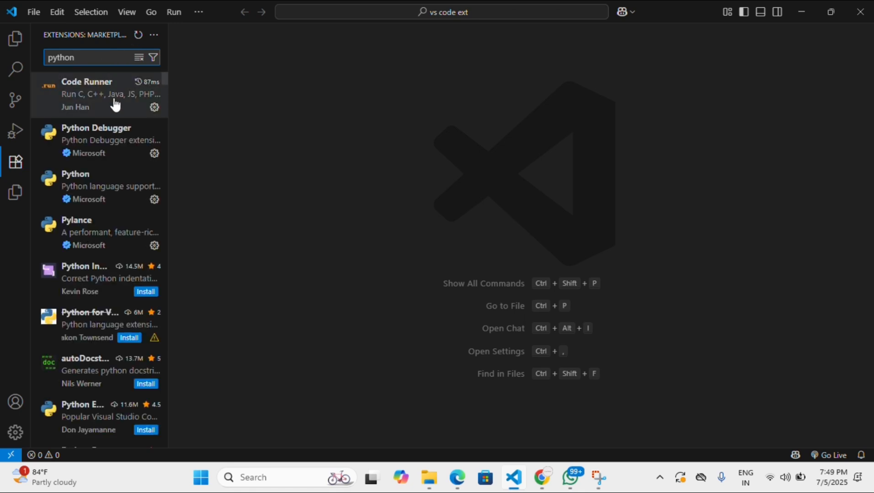
mouse_move(106, 191)
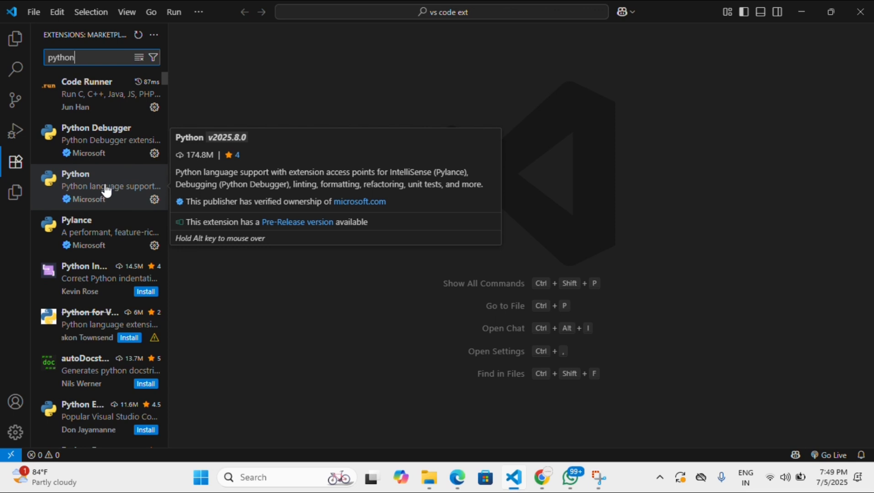
left_click(106, 191)
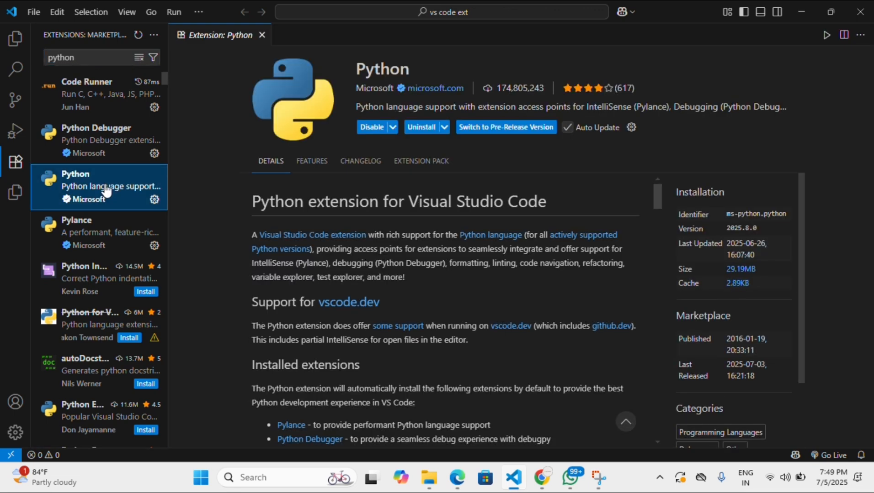
- Uninstall Microsoft's Python extension together with its related extensions, reinstall it, and close its details page
left_click(443, 127)
left_click(466, 146)
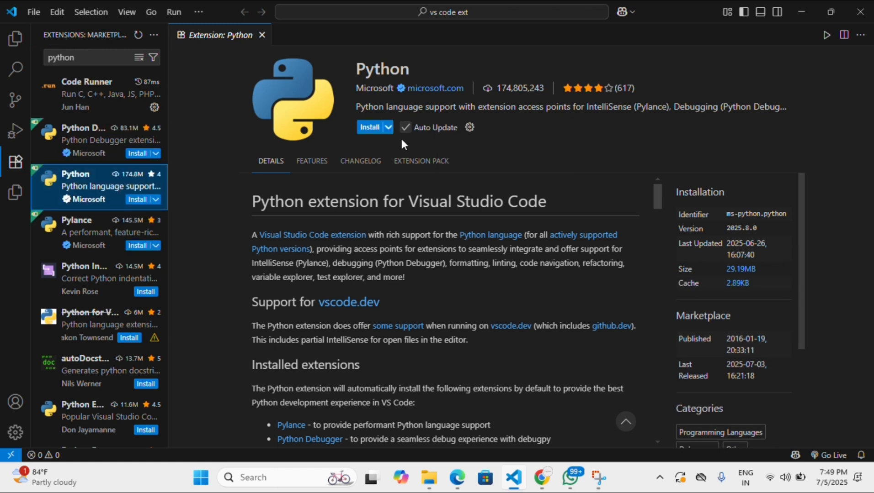
left_click(378, 128)
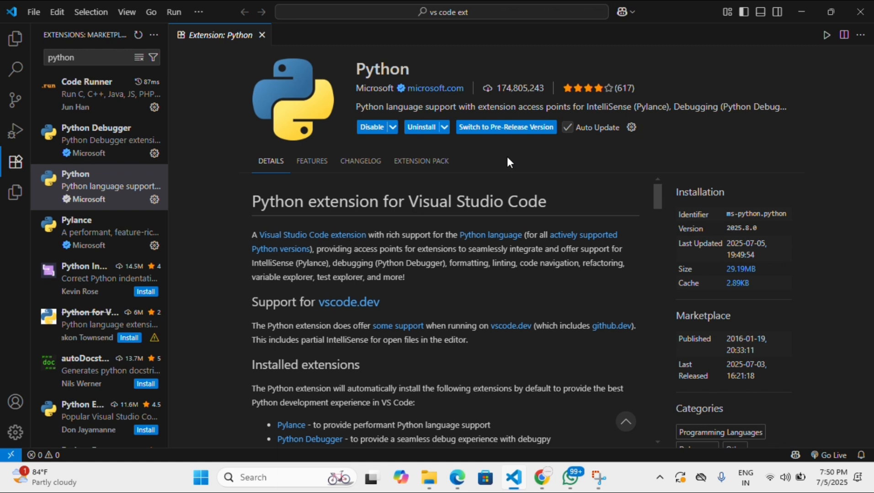
left_click(262, 36)
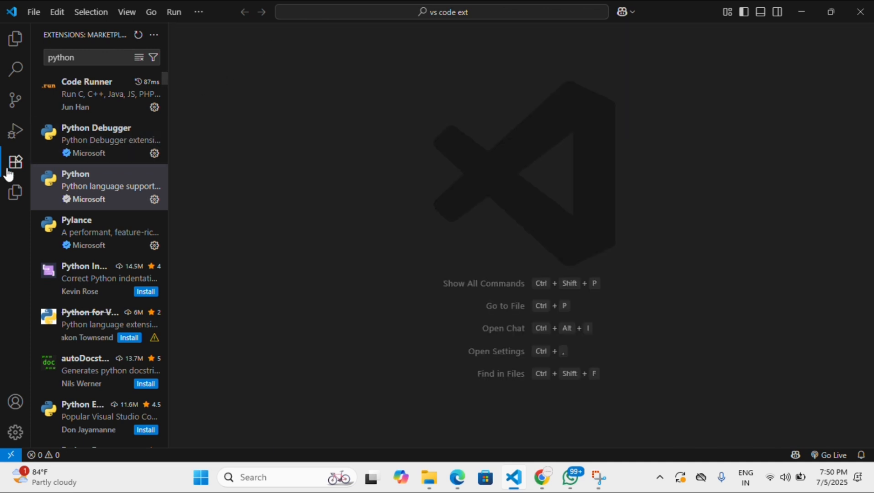
- Create a new file named index.py in the vs code ext folder
left_click(5, 194)
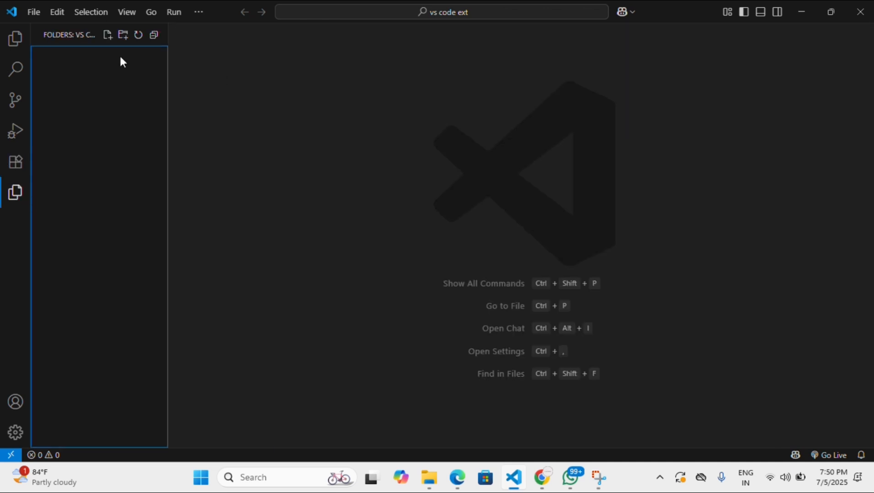
left_click(108, 36)
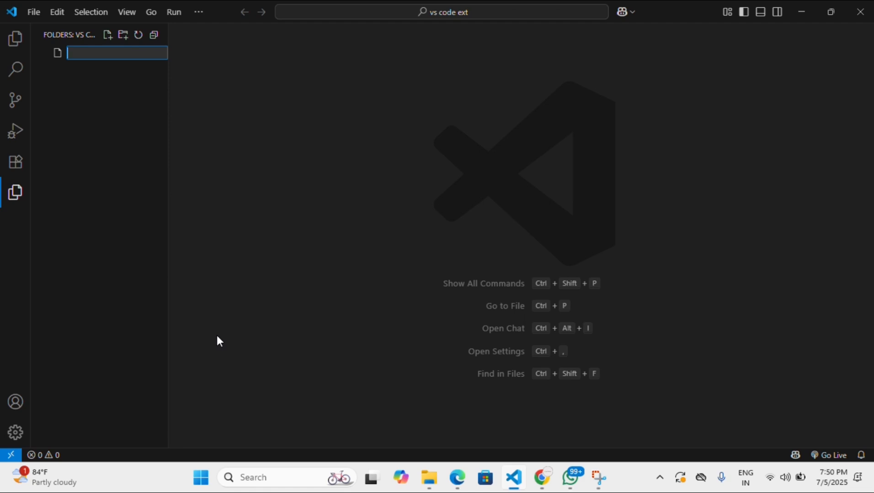
type("index.")
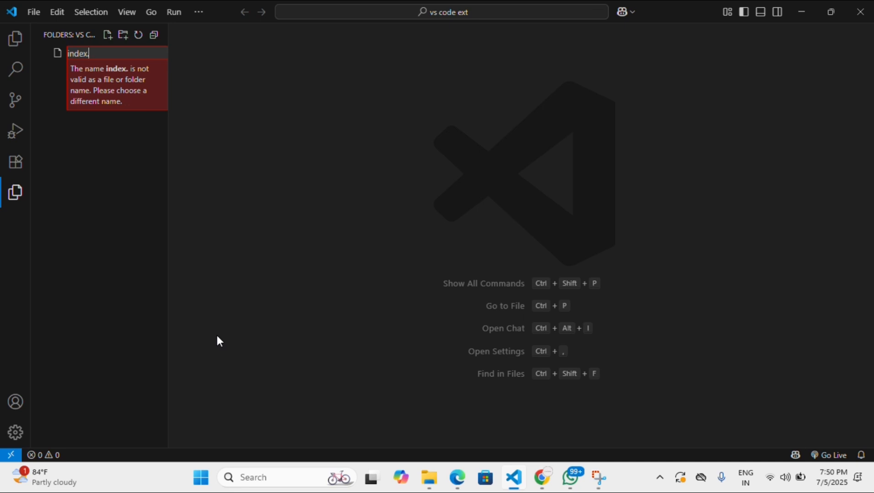
type("py")
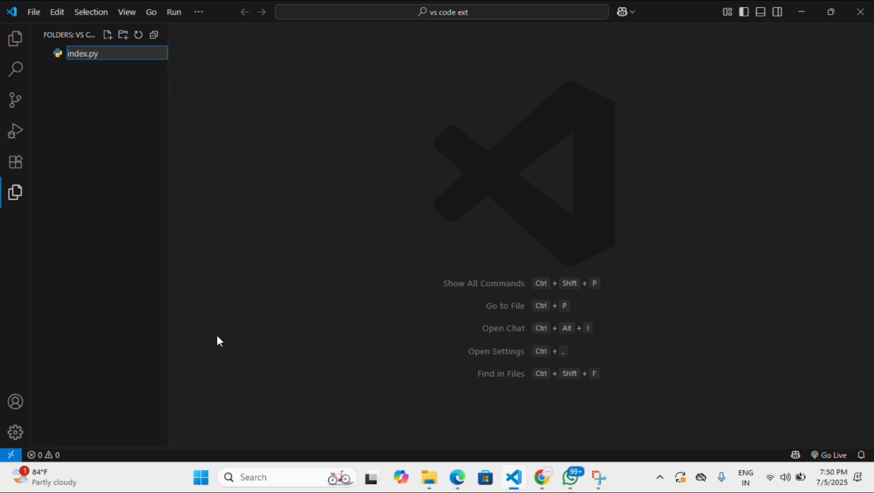
key("Return")
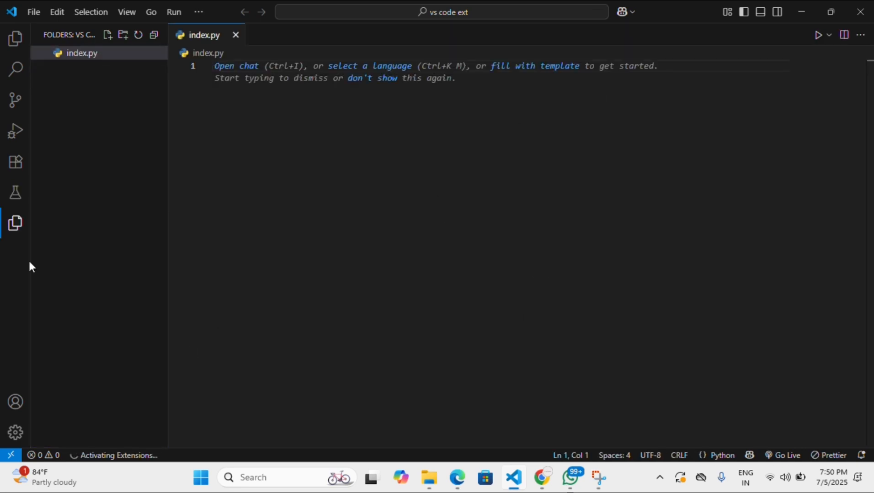
- Write print('this is random') on line 1 of index.py
left_click(87, 53)
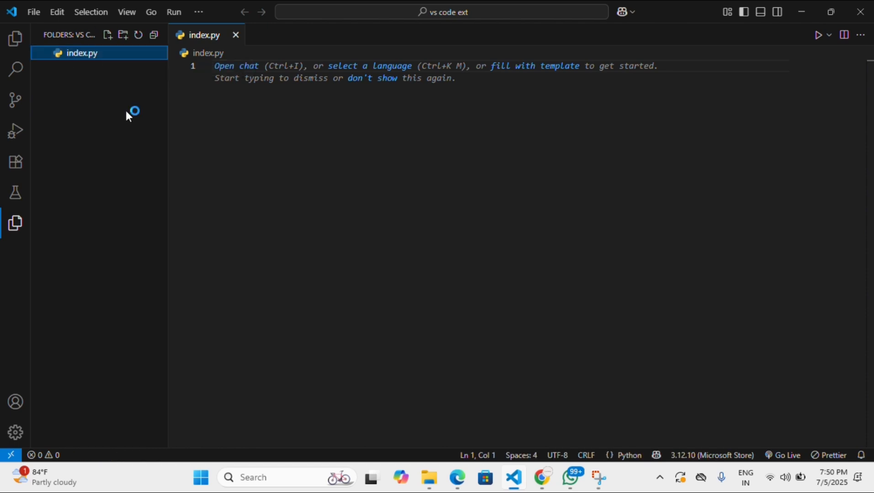
left_click(292, 211)
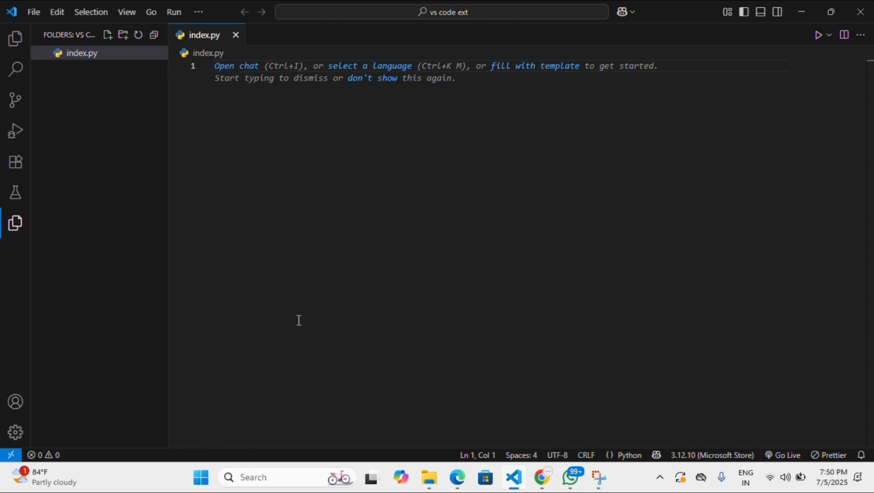
type("prin")
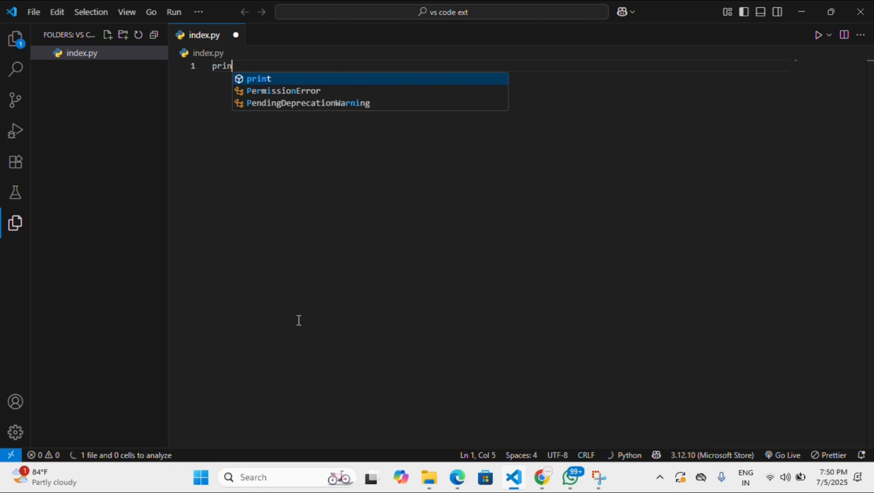
type("t(")
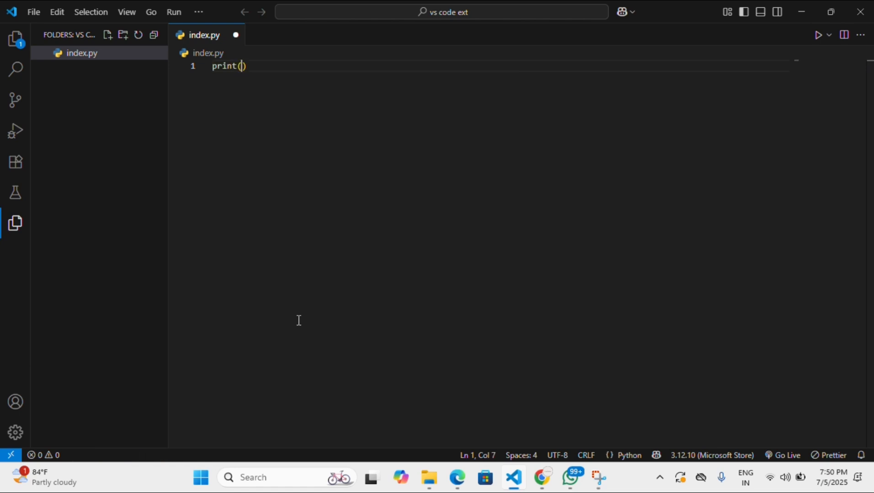
type("'t")
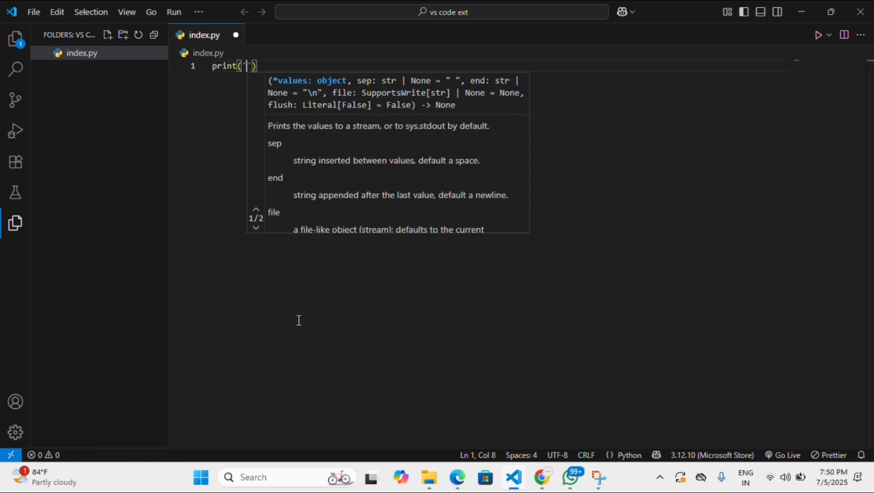
type("his is")
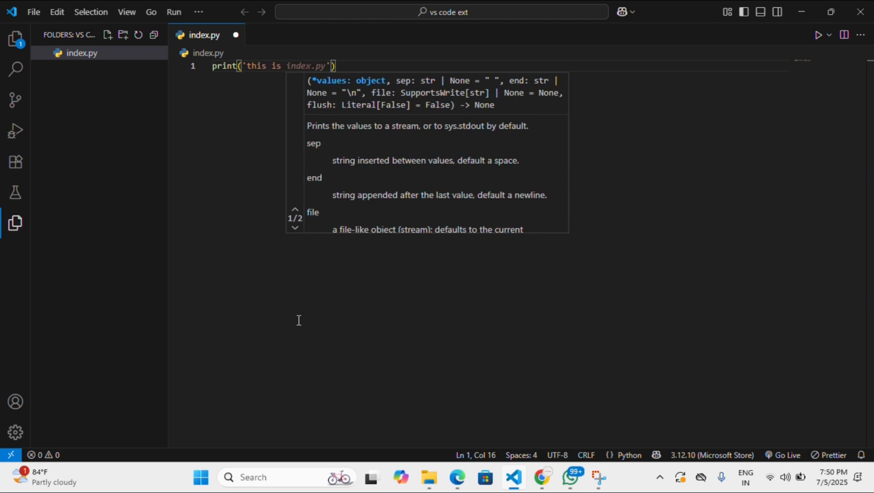
type(" rando")
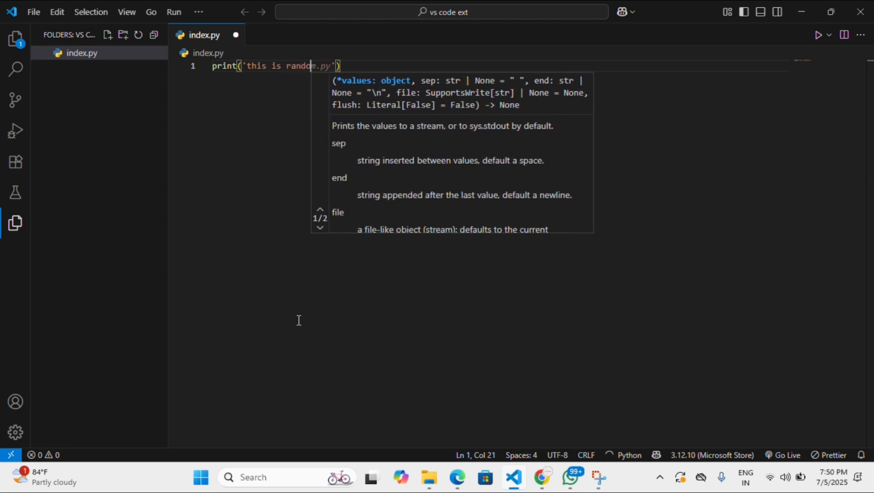
type("m")
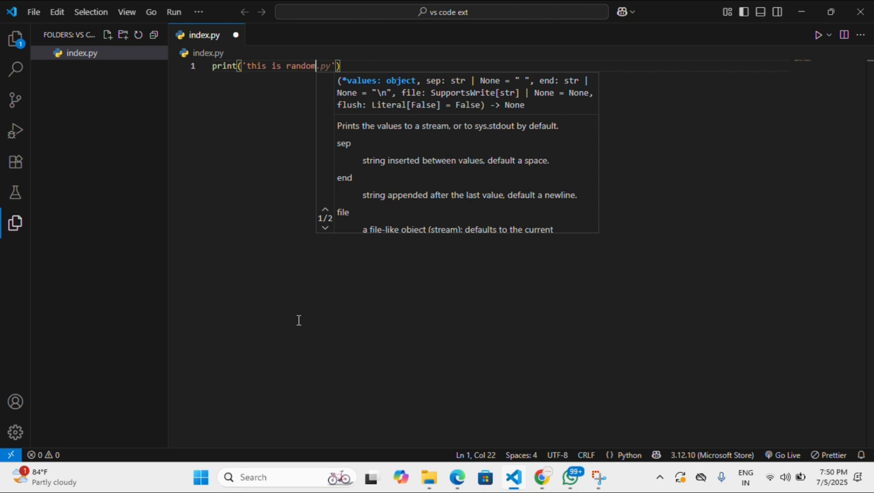
key("Escape")
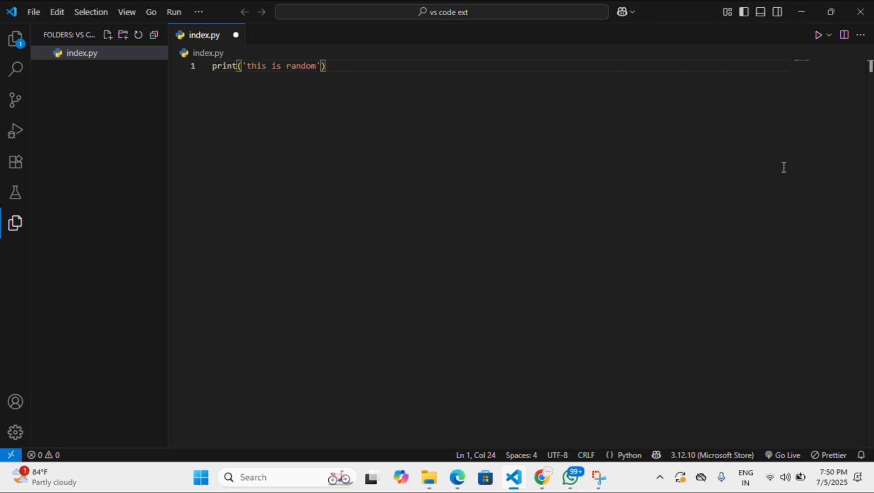
- Run index.py twice with the Run Code command, without saving the file
left_click(817, 37)
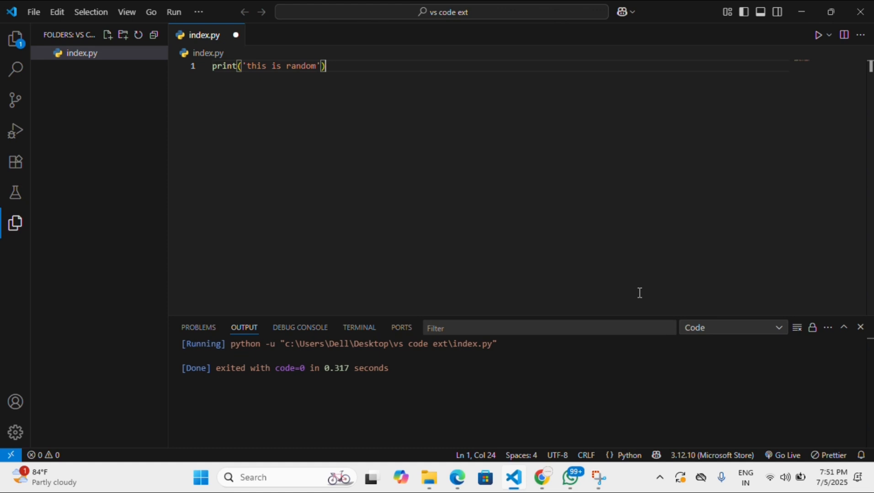
right_click(407, 162)
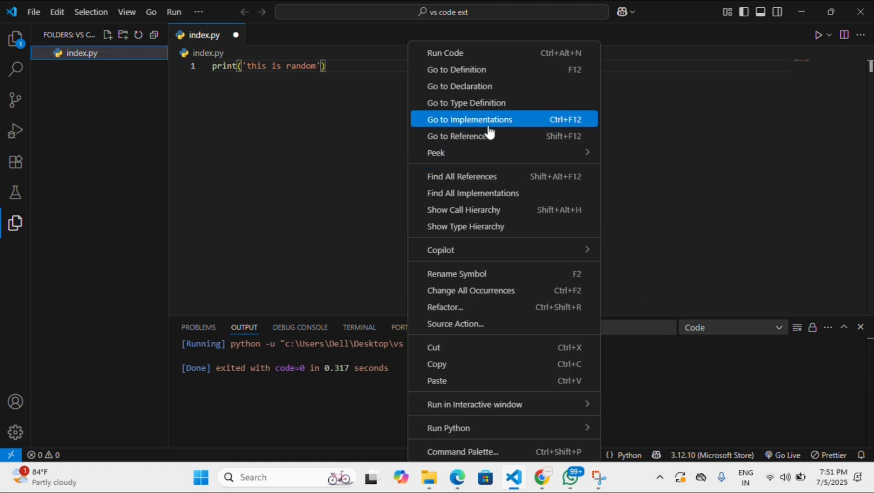
left_click(528, 53)
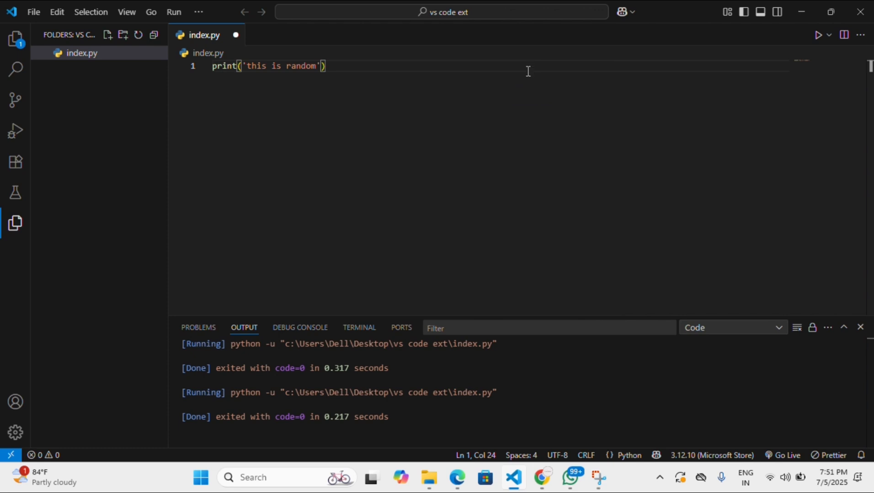
right_click(400, 187)
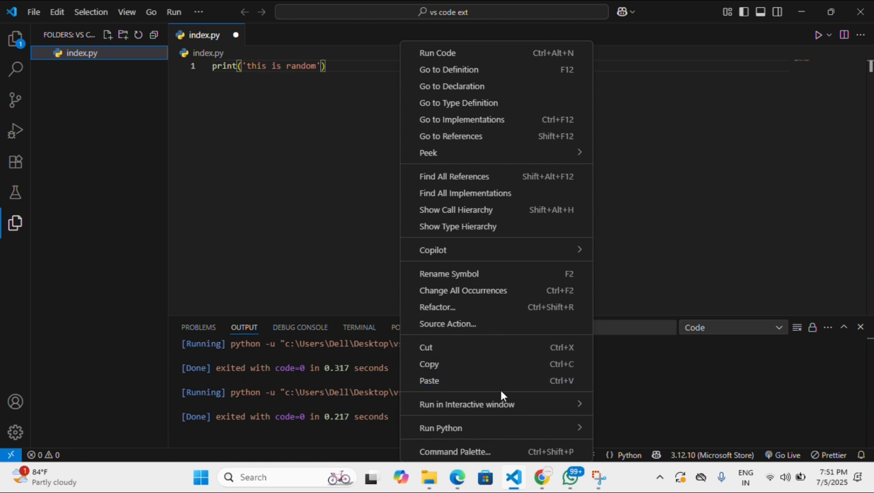
mouse_move(517, 404)
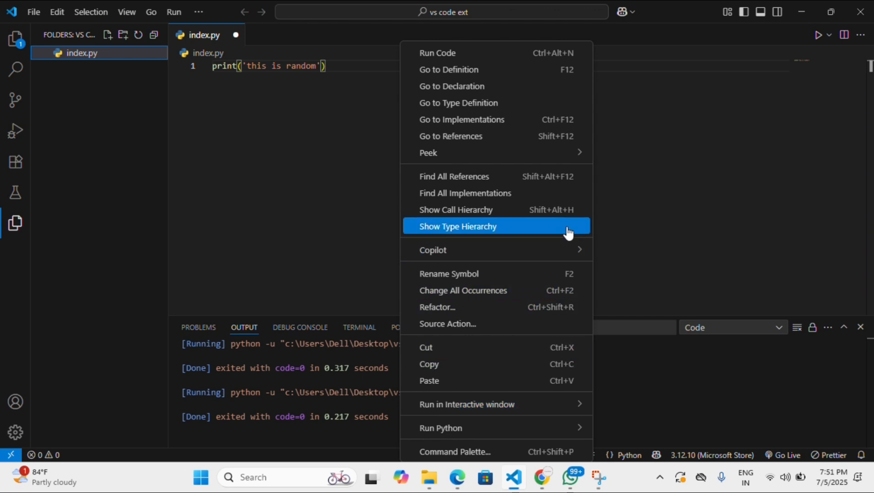
left_click(704, 166)
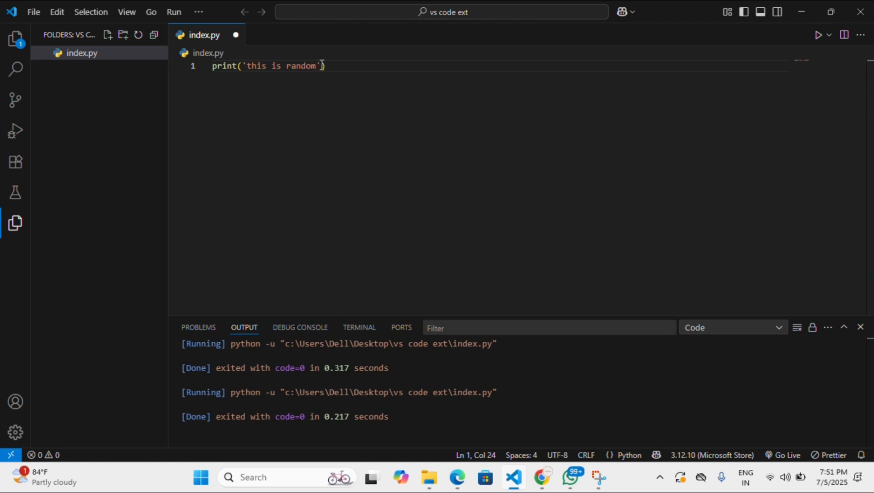
- Run index.py in the terminal with the Run Python File command
left_click(829, 36)
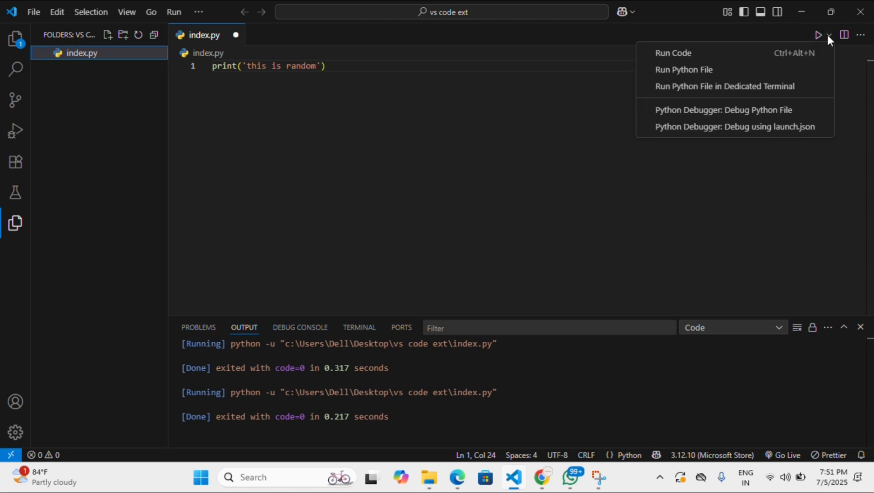
left_click(727, 74)
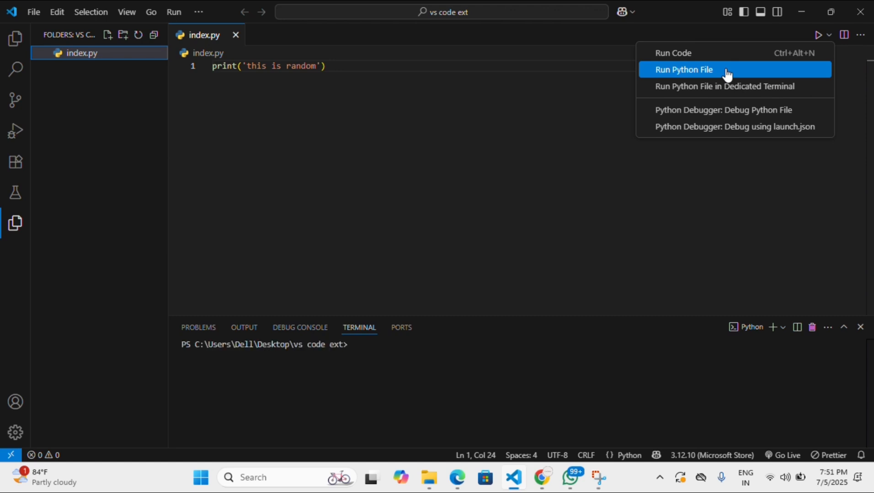
left_click(547, 196)
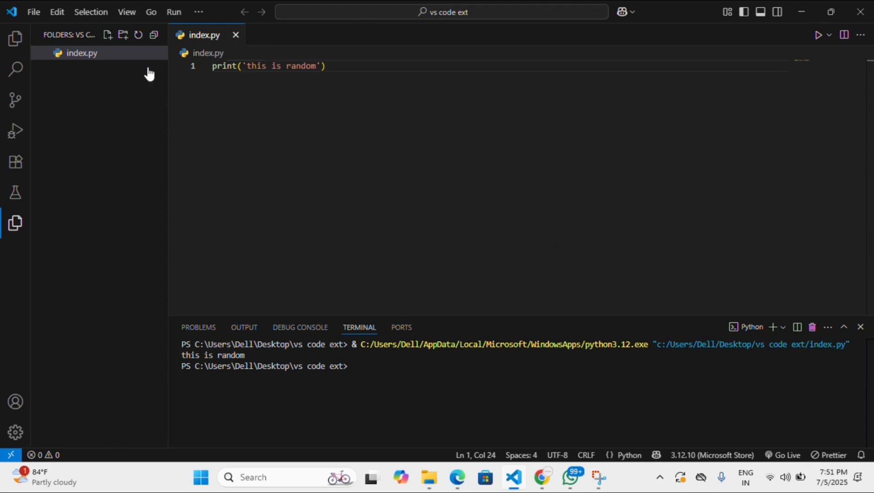
left_click(97, 127)
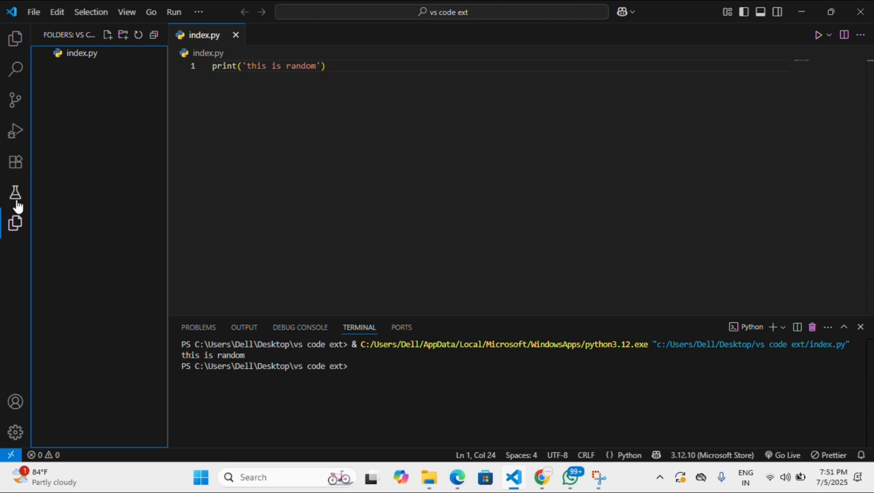
- Find the deprecated Python Preview extension in the marketplace and install it anyway, trusting its publisher
left_click(14, 170)
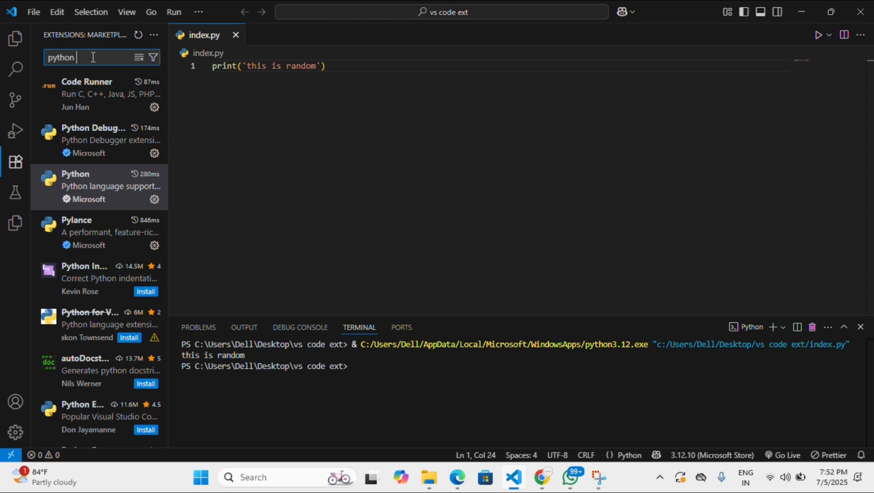
type("preview")
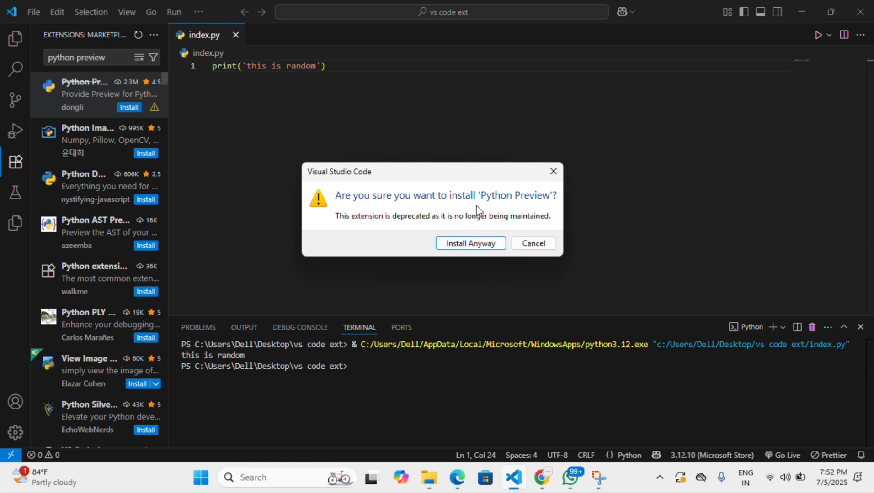
left_click(478, 243)
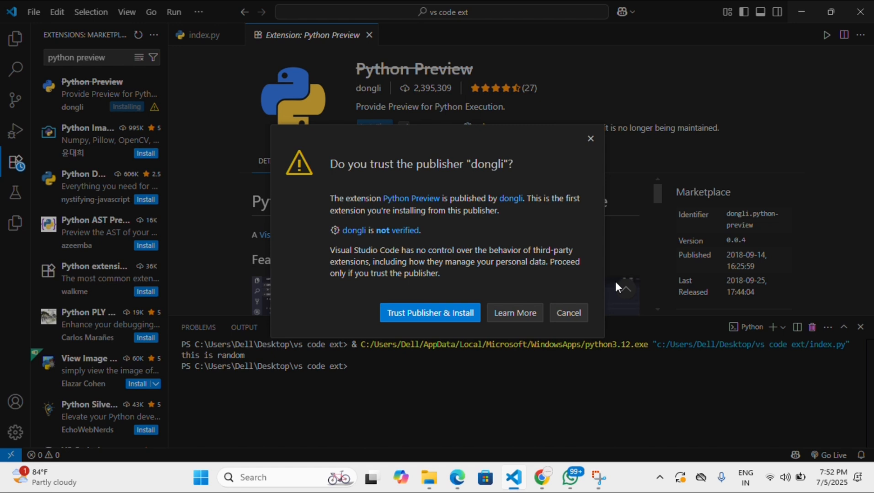
left_click(425, 316)
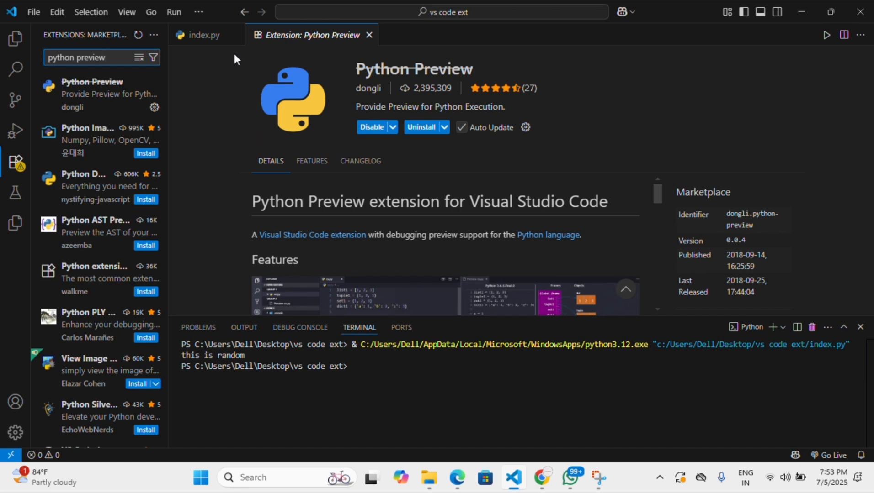
- Insert the variable assignments a=22 and b=45 on separate lines above the print statement in index.py
left_click(206, 38)
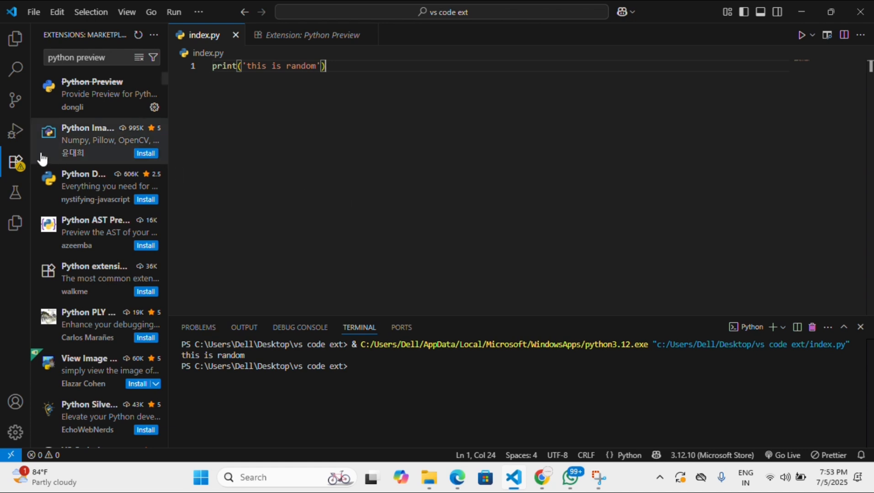
left_click(16, 223)
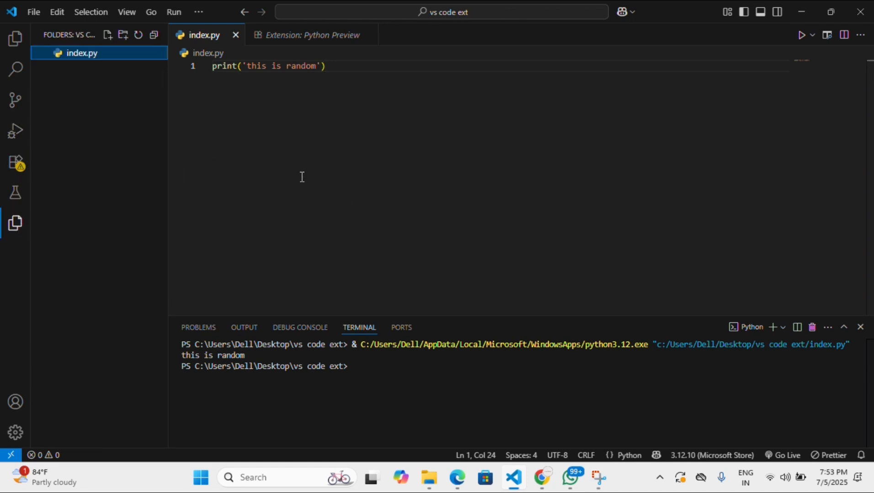
left_click(365, 72)
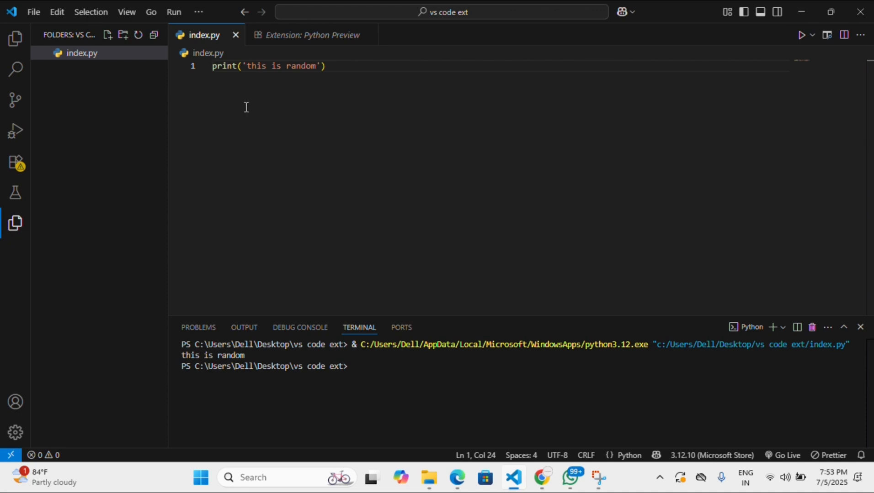
left_click(214, 67)
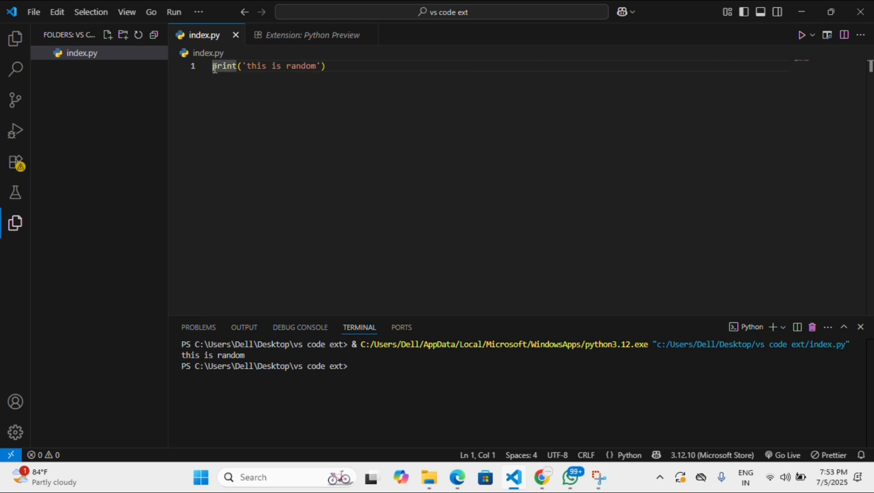
key("Return")
key("Up")
type("a")
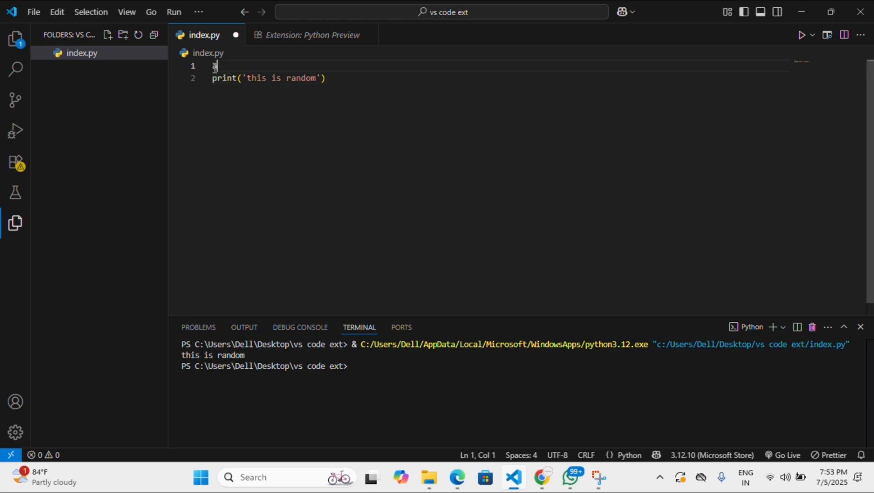
type("=22")
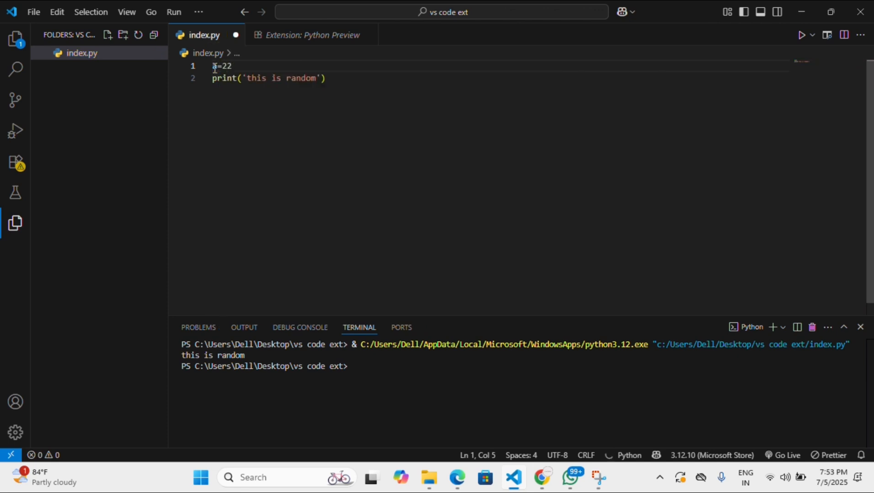
key("Return")
type("b")
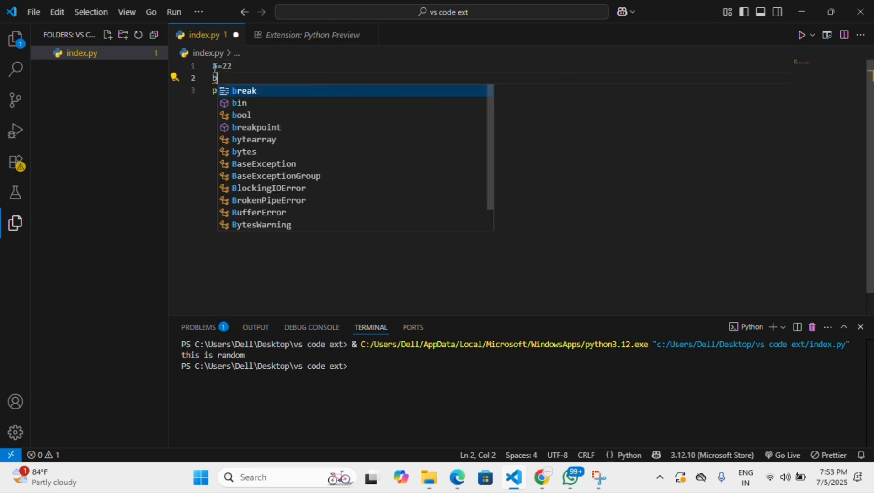
type("=45")
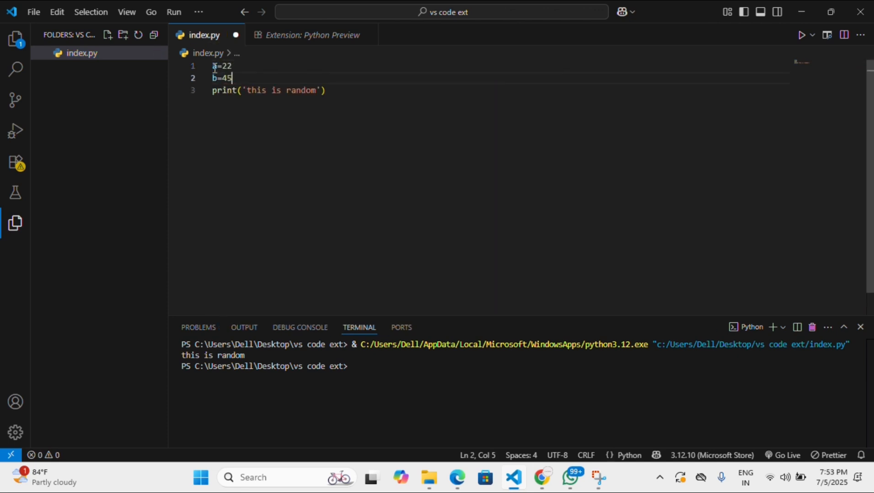
left_click(378, 152)
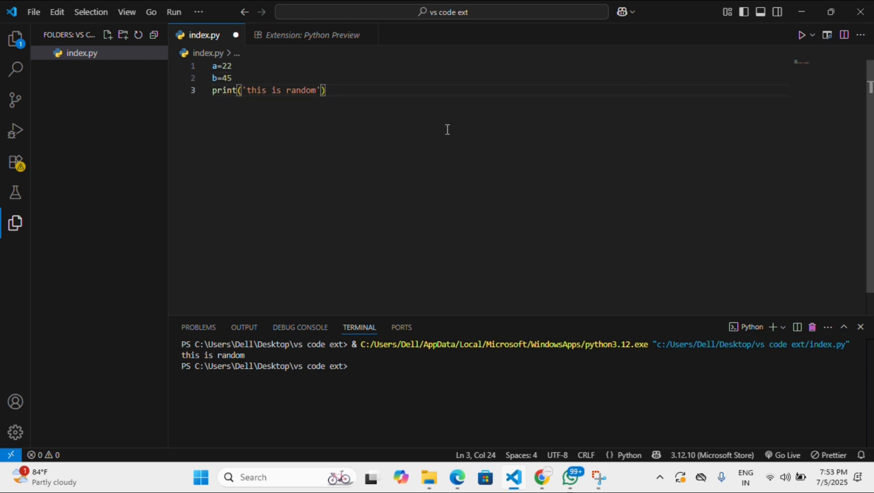
- Open index.py in a split editor beside the original, look through the copy, and close it
left_click(843, 36)
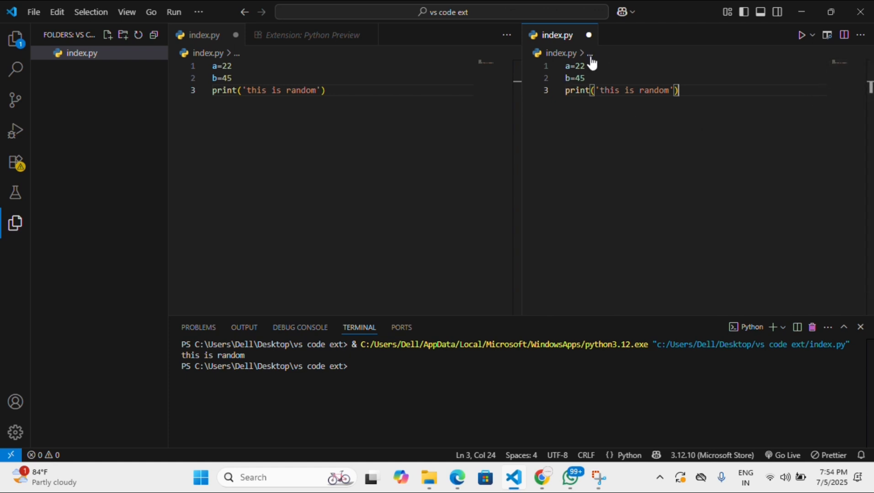
scroll(671, 123, "down", 1)
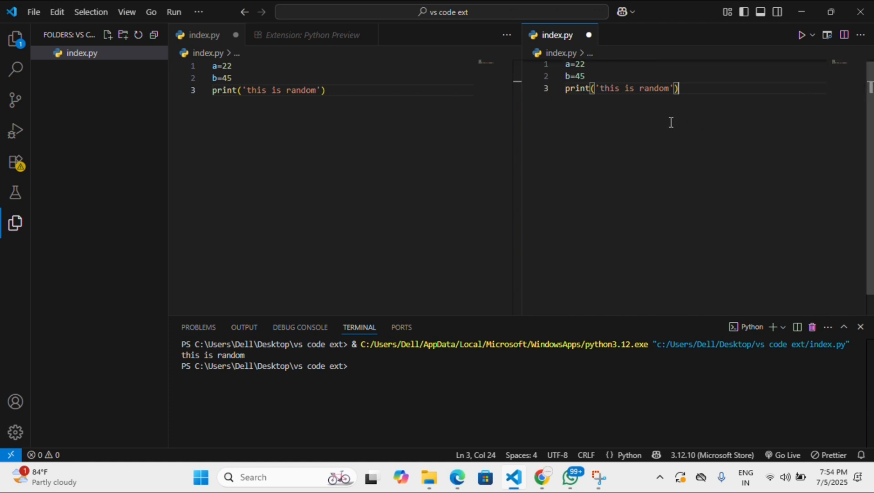
scroll(671, 122, "down", 1)
scroll(671, 123, "up", 1)
scroll(671, 122, "down", 2)
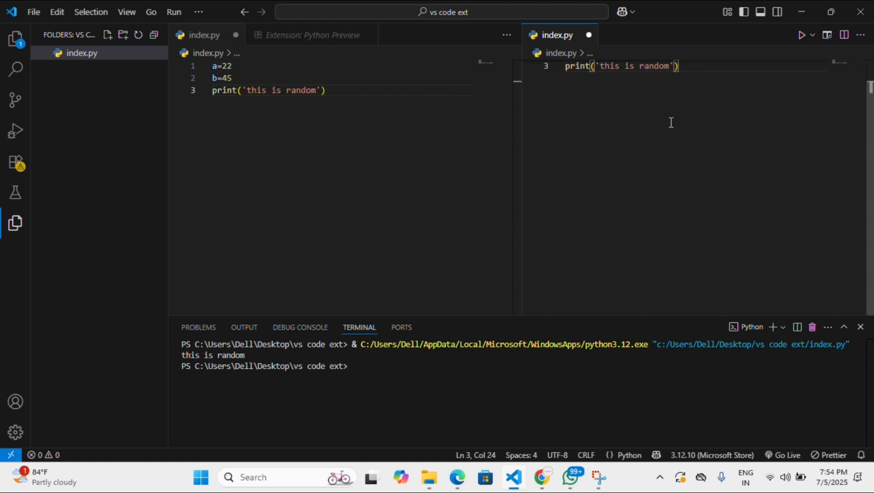
scroll(670, 122, "up", 1)
scroll(670, 122, "down", 1)
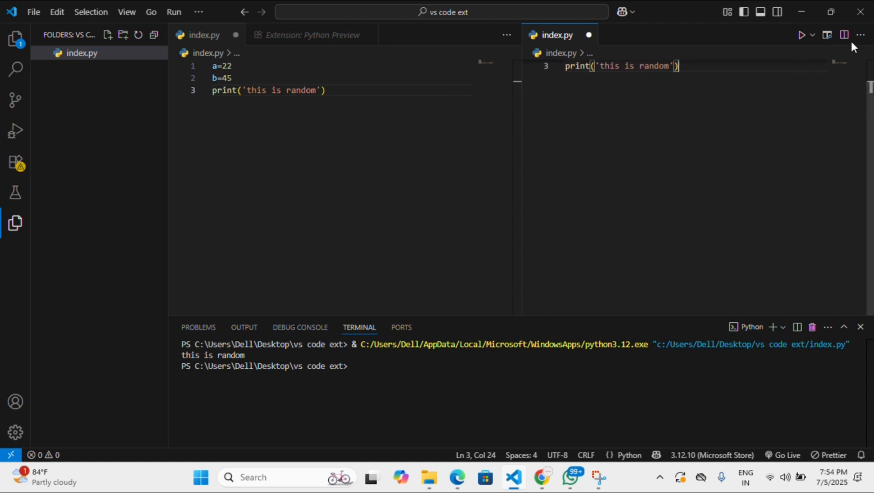
left_click(590, 35)
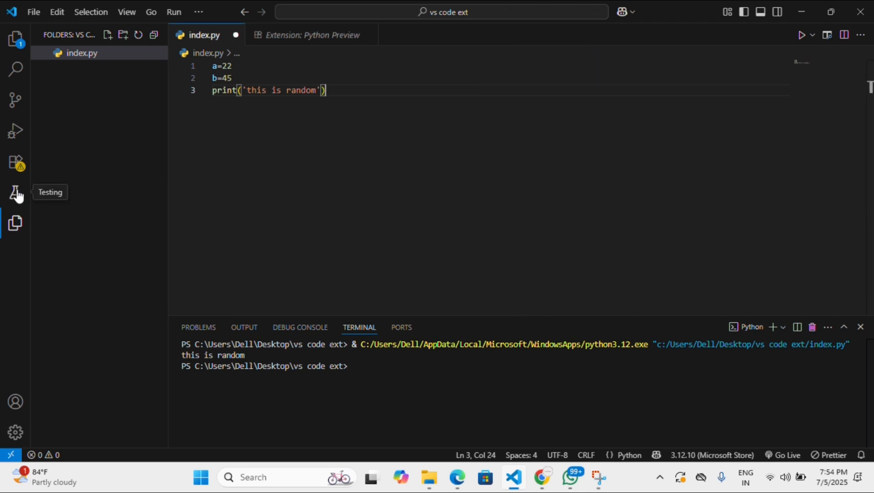
- Search the extension marketplace for "are" and install AREPL for python, trusting its publisher
left_click(16, 163)
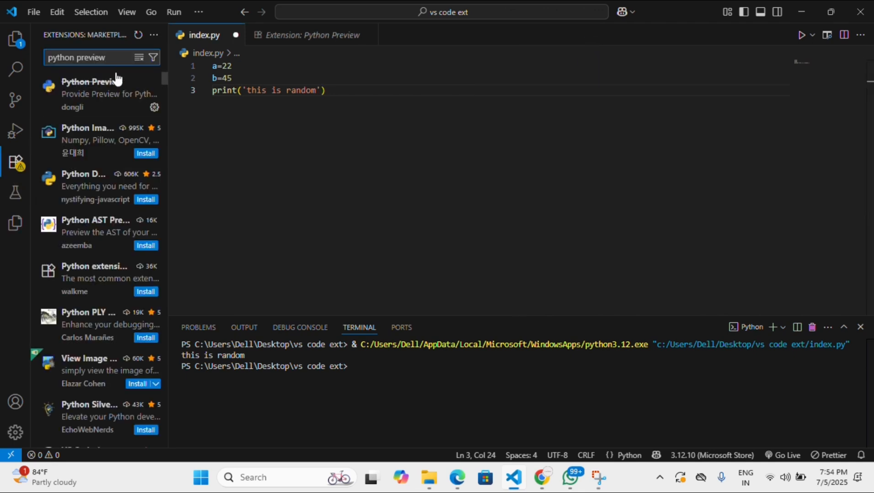
key("BackSpace")
key("BackSpace")
key("ctrl+BackSpace")
key("ctrl+BackSpace")
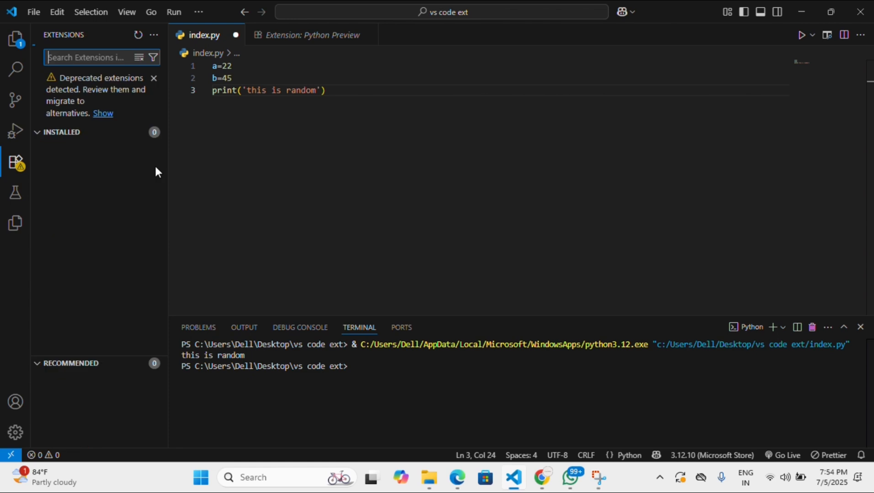
type("are")
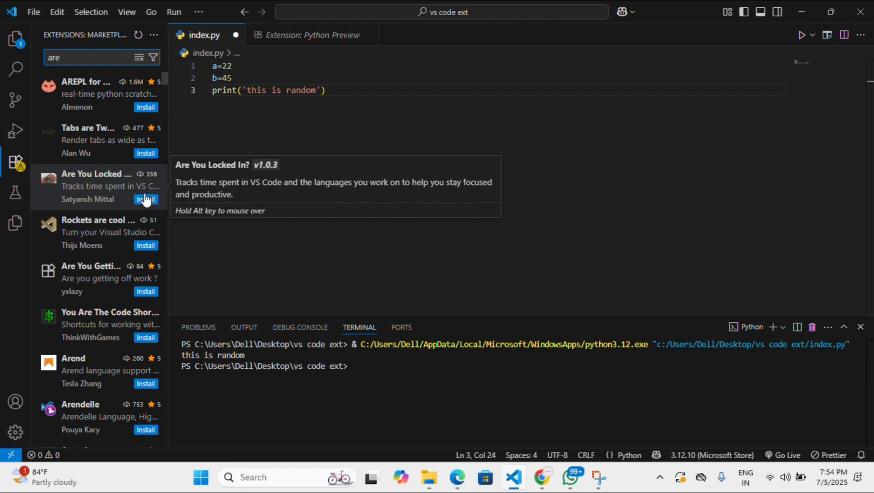
left_click(141, 109)
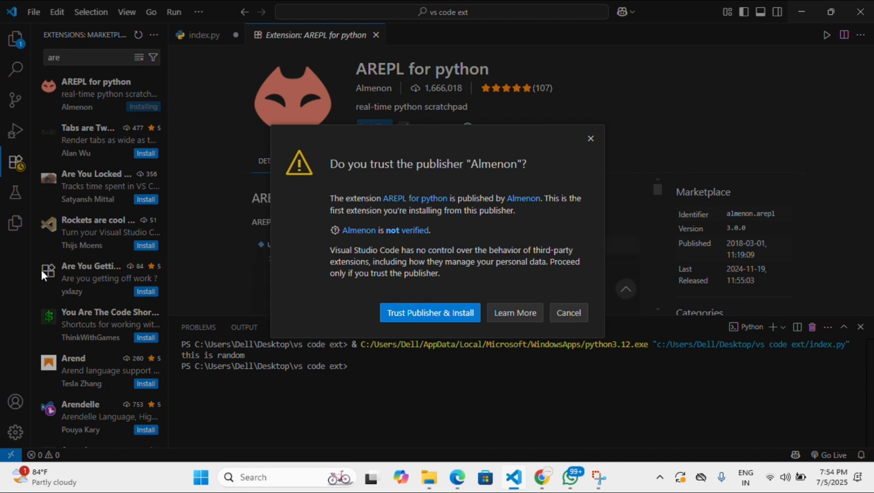
left_click(434, 318)
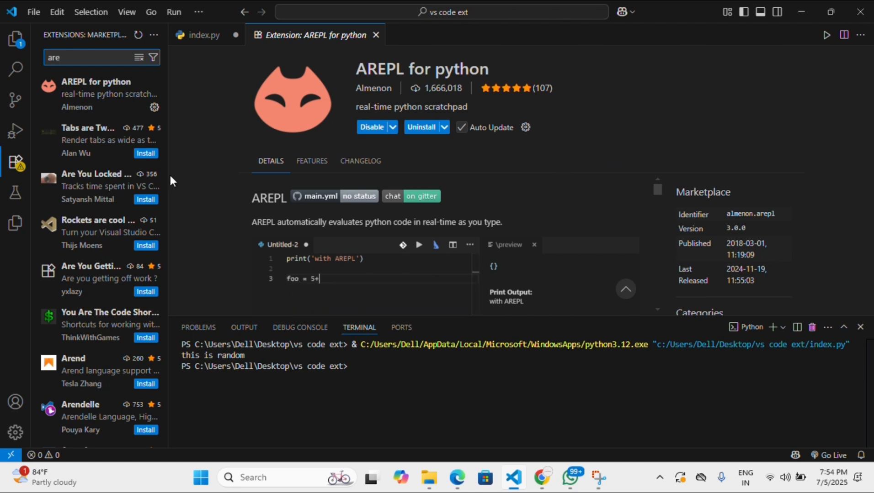
- Return to index.py and start the AREPL live evaluation preview for it
left_click(18, 219)
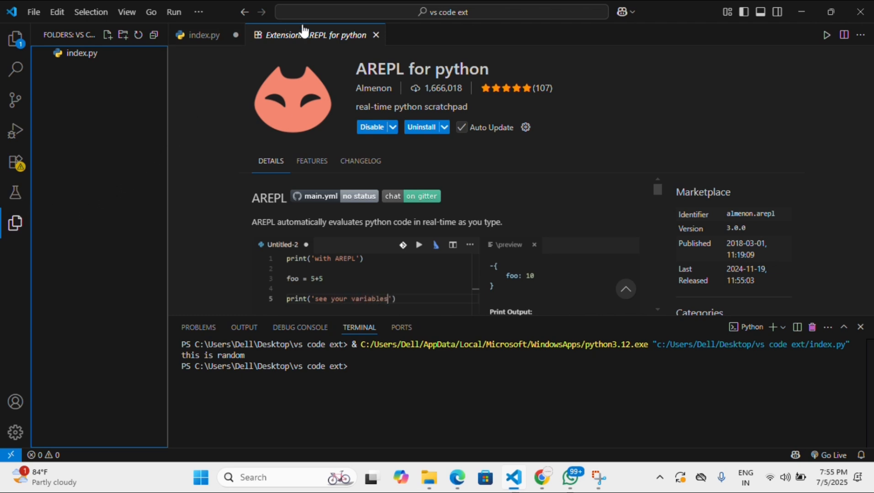
left_click(209, 37)
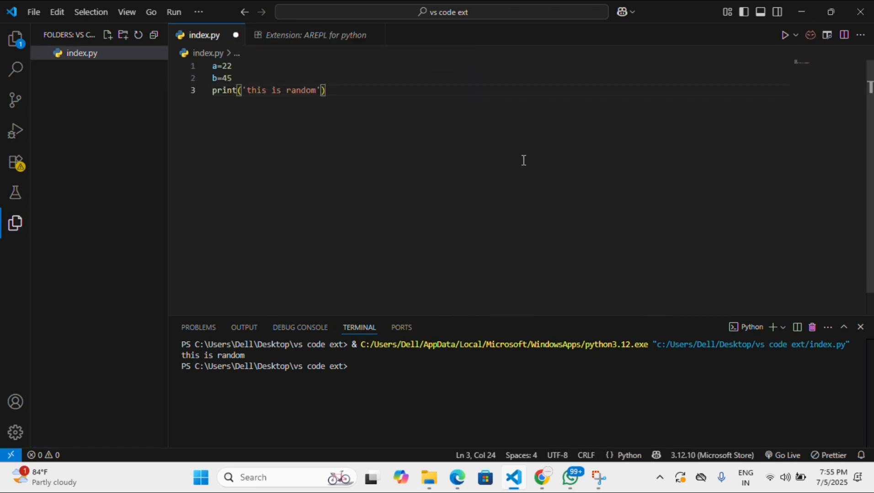
left_click(810, 37)
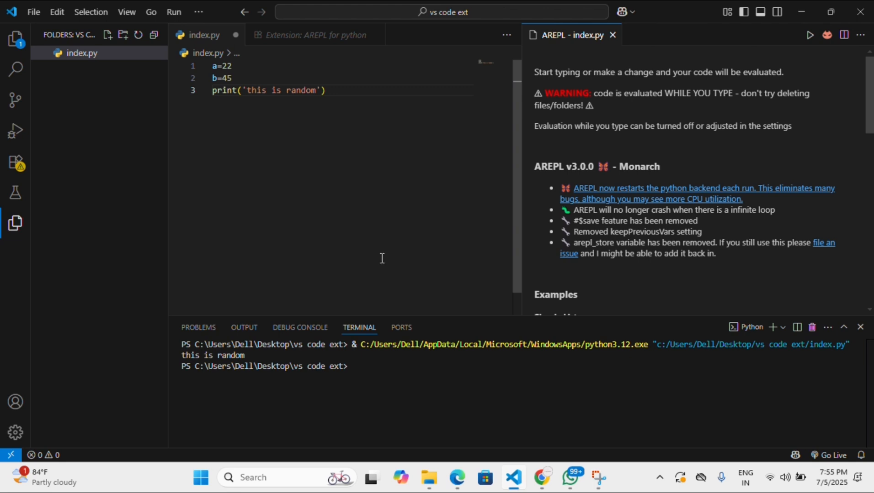
- Delete the whole print statement on line 3 of index.py
left_click(351, 91)
key("BackSpace")
key("BackSpace")
key("BackSpace")
key("BackSpace")
key("BackSpace")
key("BackSpace")
key("BackSpace")
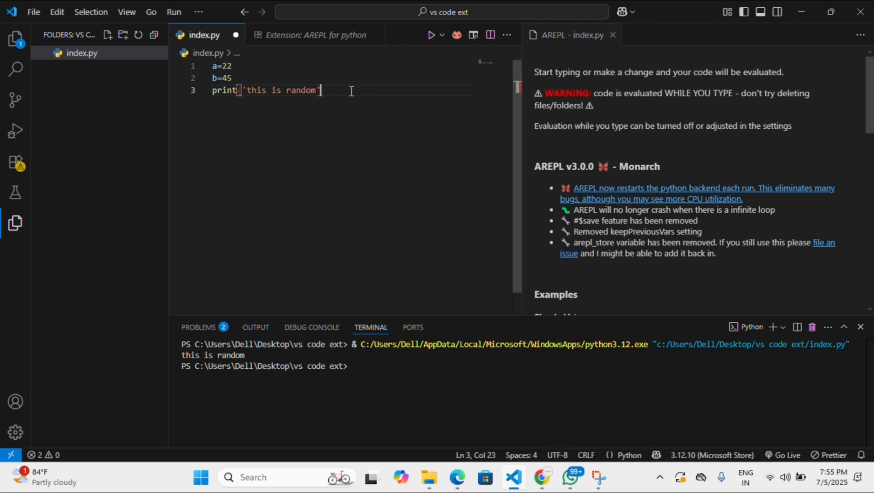
key("BackSpace")
key("BackSpace")
key("BackSpace")
key("BackSpace")
key("BackSpace")
key("BackSpace")
key("BackSpace")
key("BackSpace")
key("BackSpace")
key("BackSpace")
key("BackSpace")
key("BackSpace")
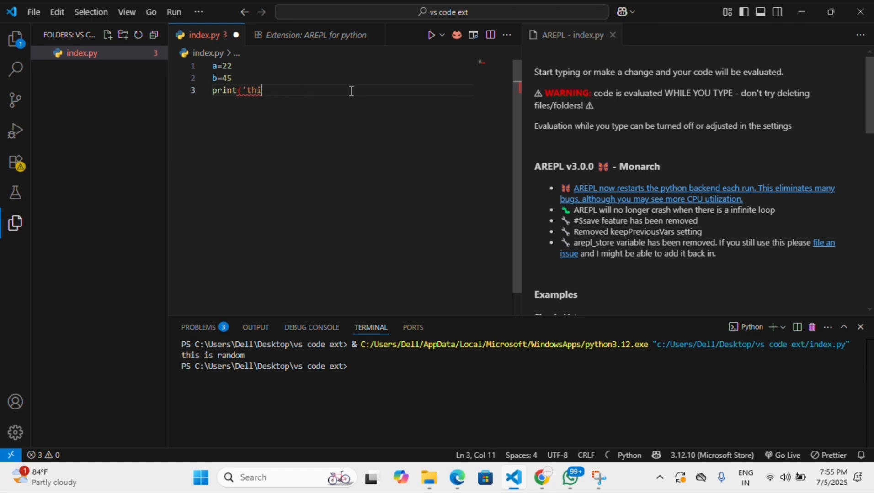
key("BackSpace")
key("BackSpace")
key("BackSpace")
key("BackSpace")
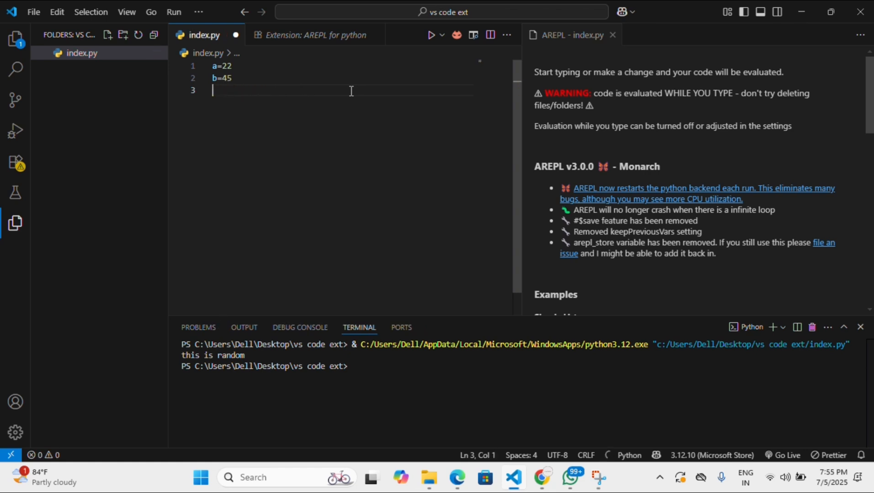
- Write print(a+b) on line 3 of index.py so AREPL evaluates the sum
type("pr")
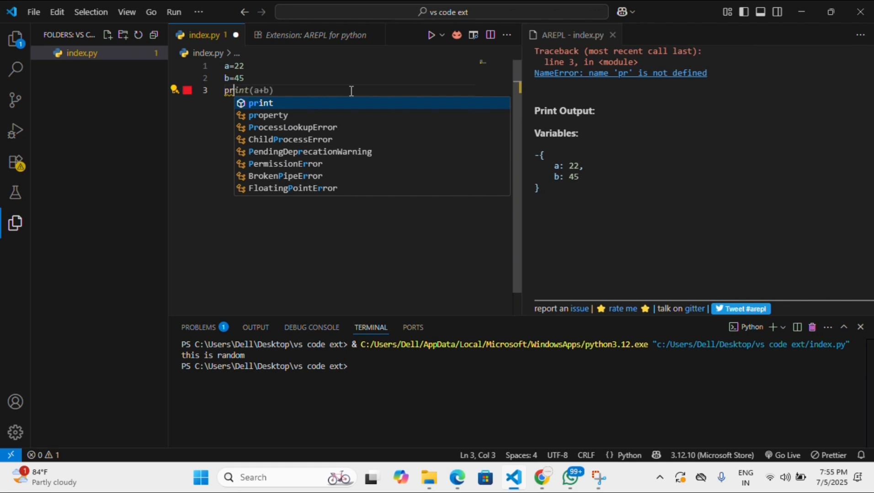
type("int")
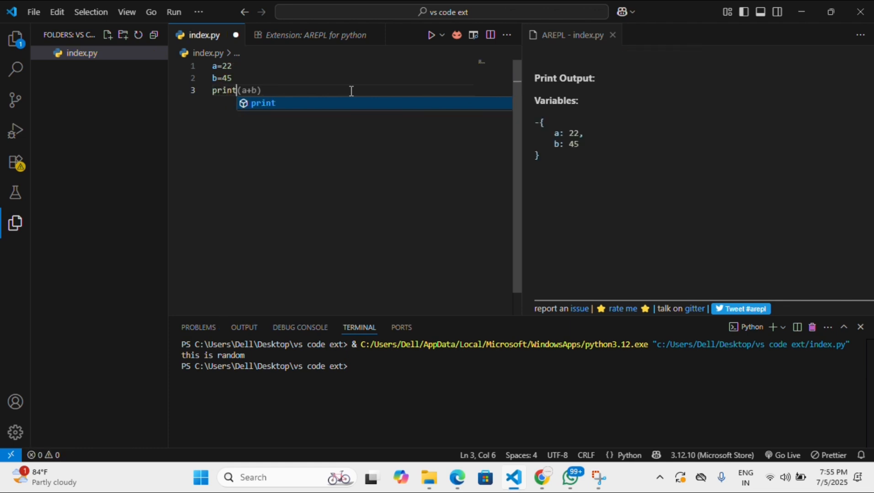
type("(")
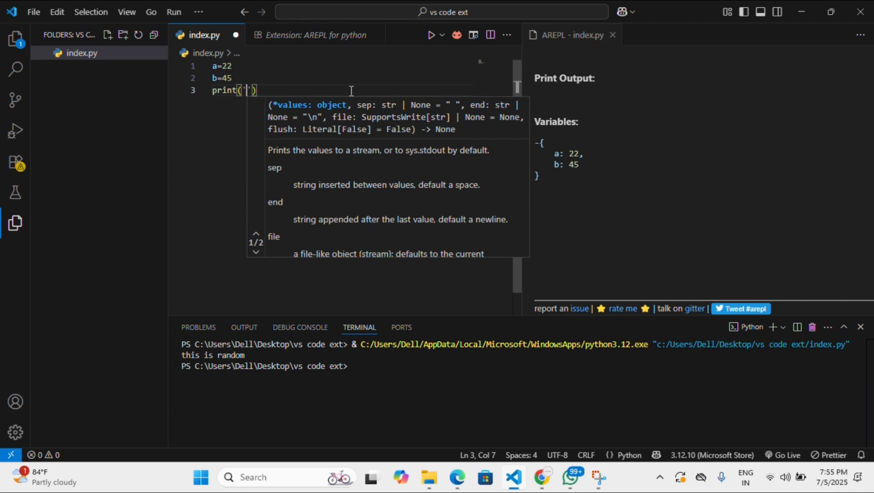
type("'")
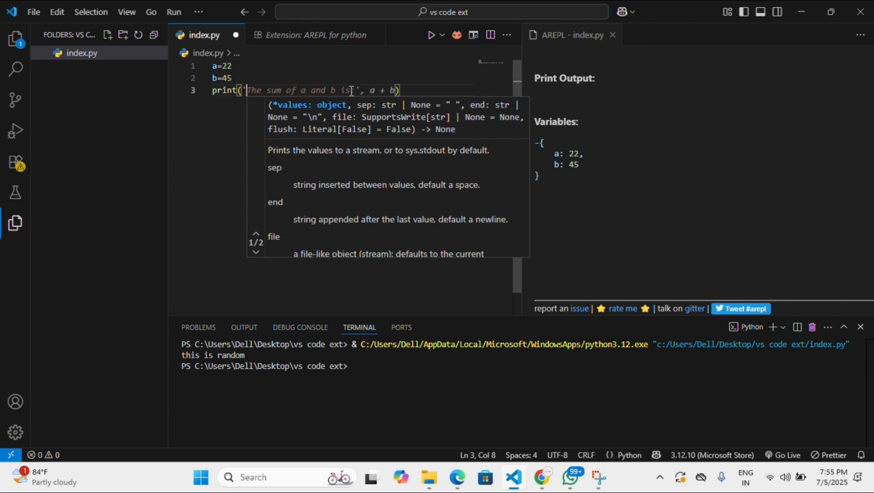
key("BackSpace")
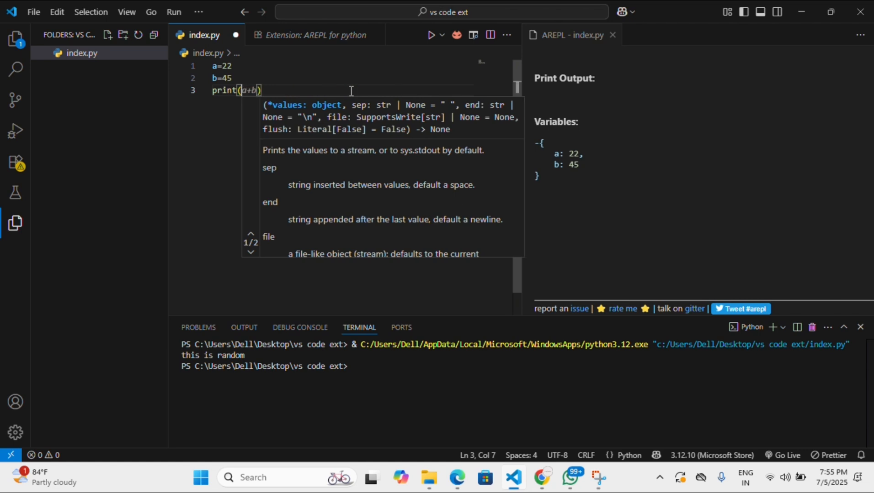
type("a+b")
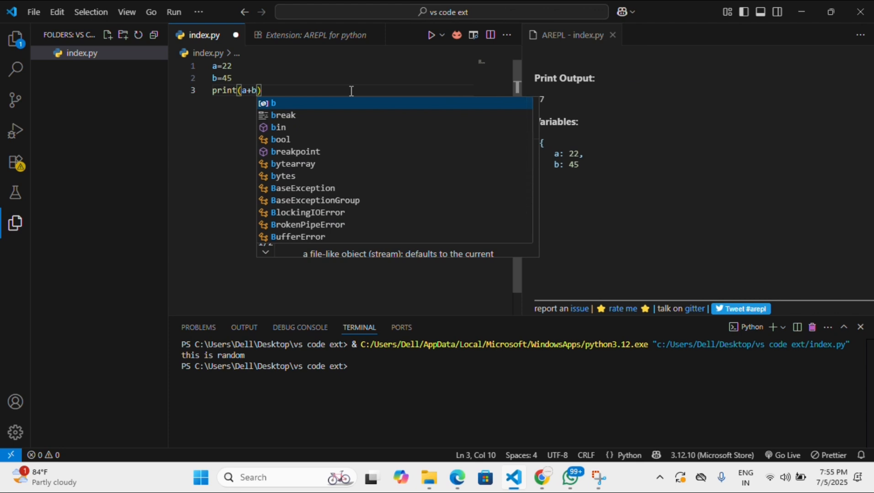
- Complete the print(a+b) statement on line 3 of index.py and close the AREPL preview
type(")")
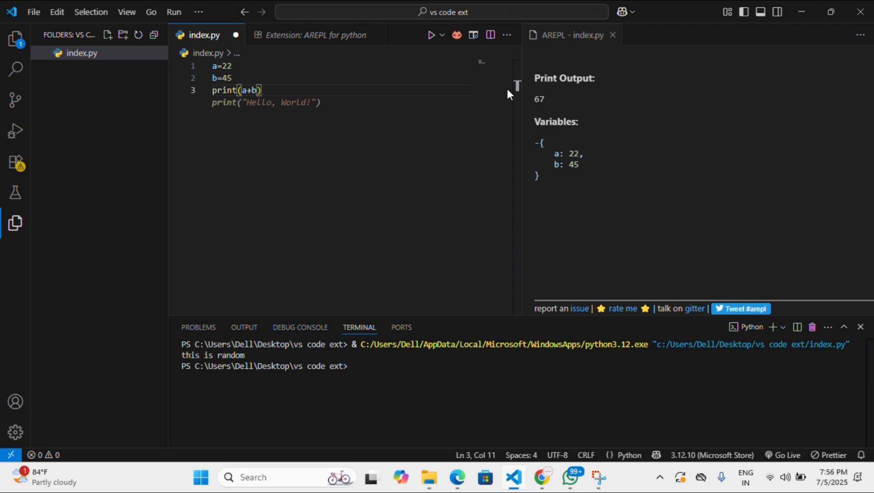
left_click(344, 104)
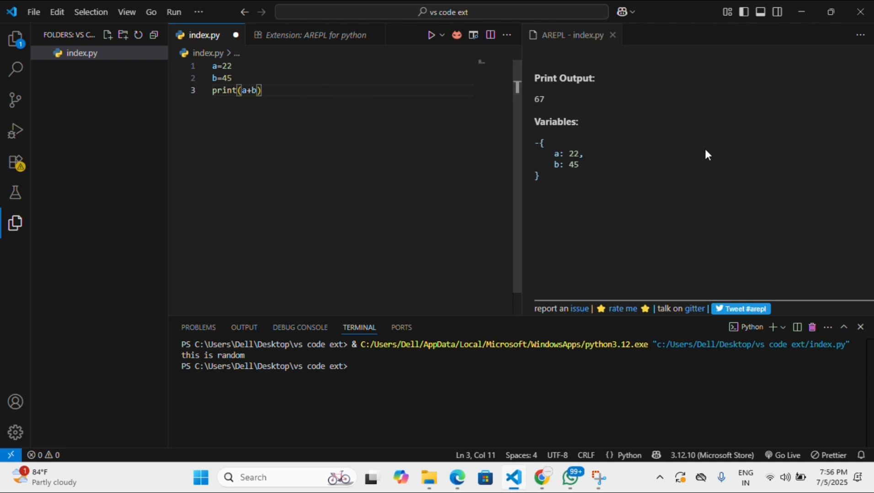
left_click(612, 36)
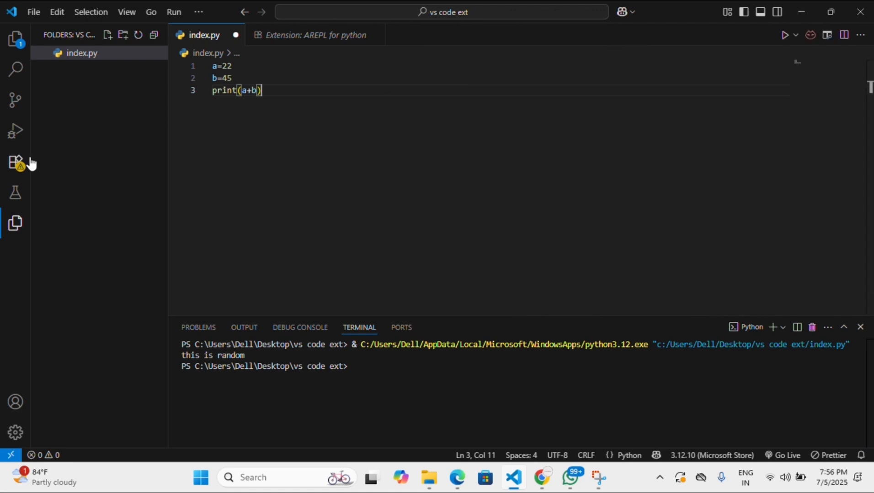
- Search the extension marketplace for "code runner" and open the details page of the Code Runner extension
left_click(18, 164)
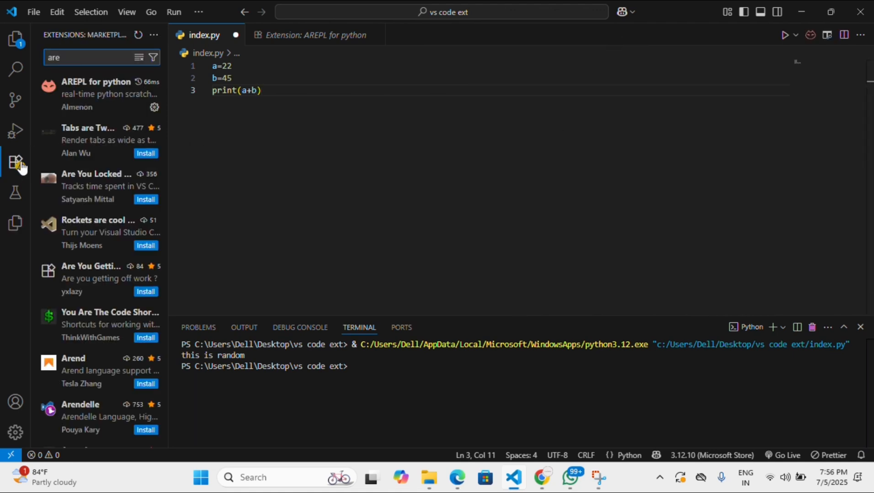
key("BackSpace")
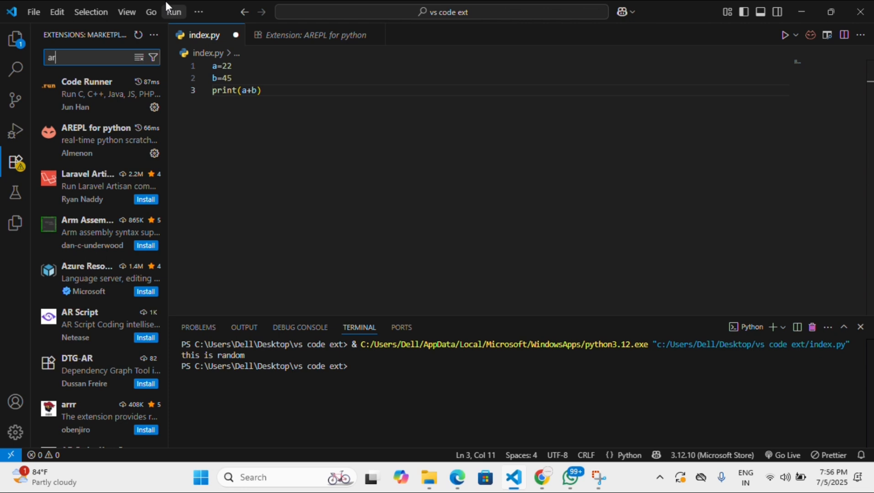
key("BackSpace")
key("BackSpace")
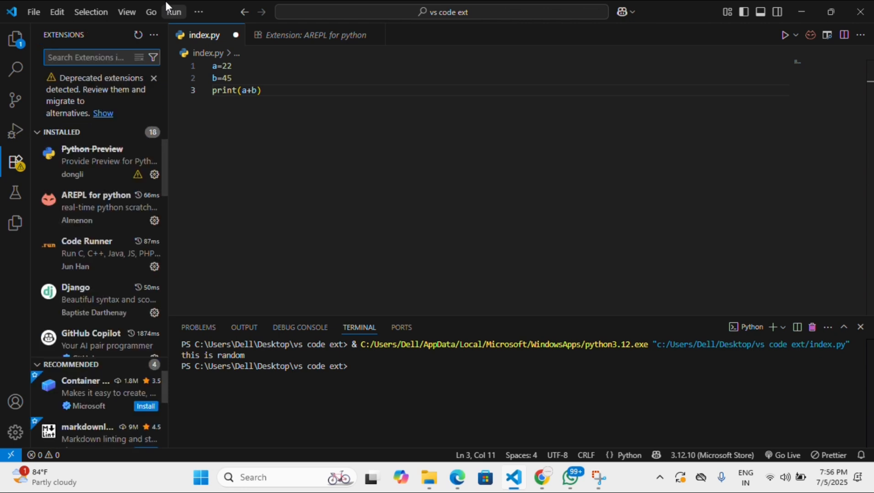
type("code")
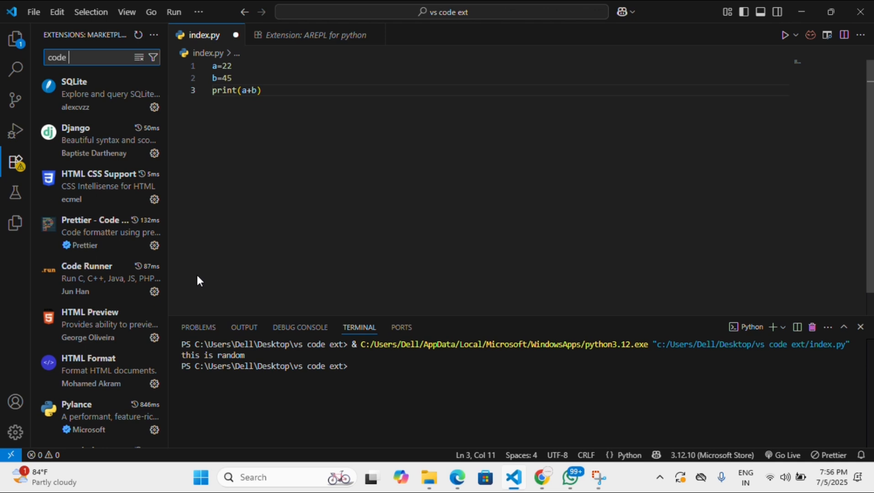
type("runner")
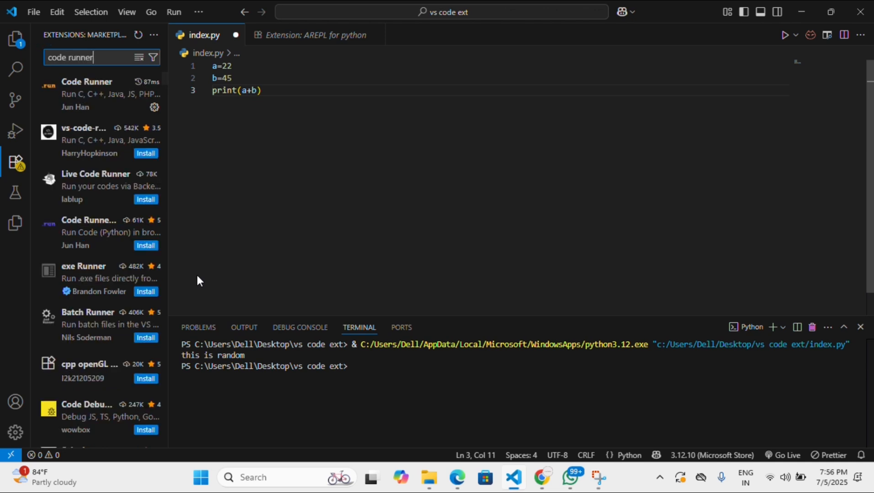
left_click(88, 99)
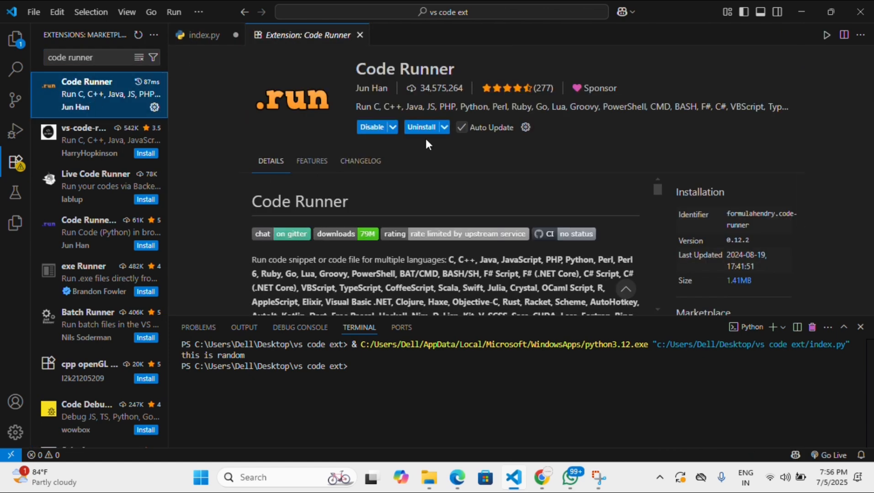
- Uninstall the Code Runner extension and install it again from its details page
left_click(444, 126)
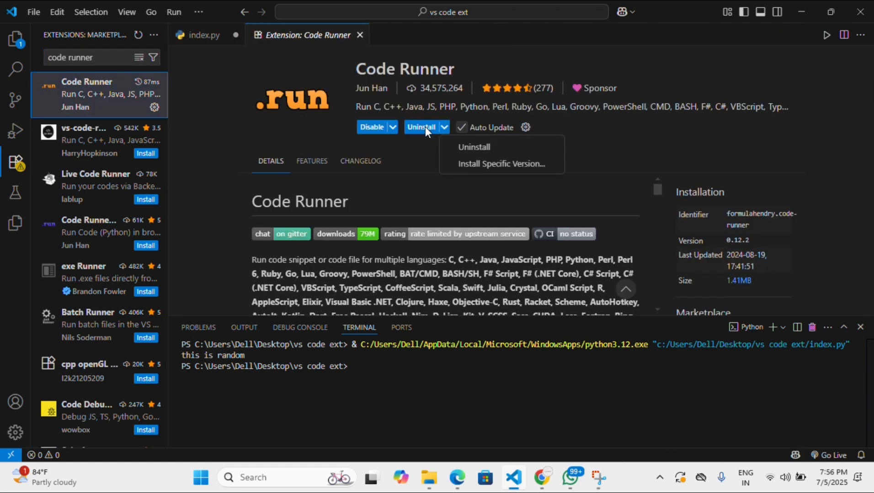
left_click(425, 130)
left_click(425, 129)
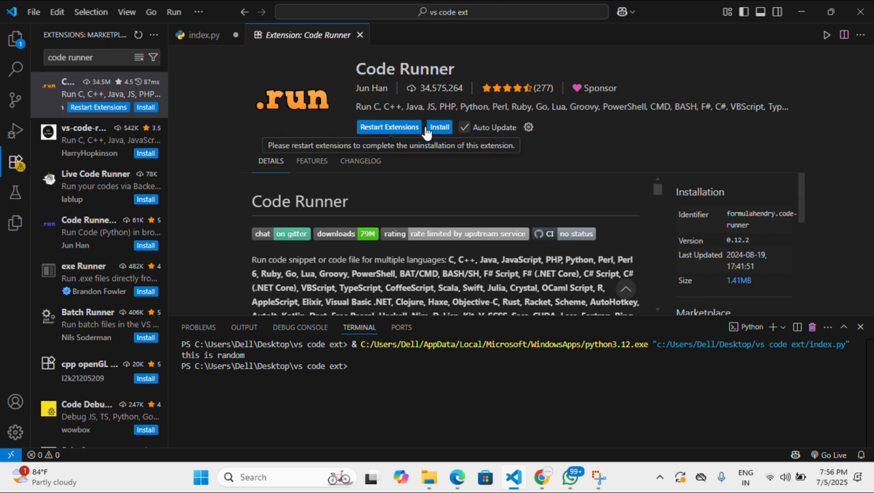
left_click(440, 127)
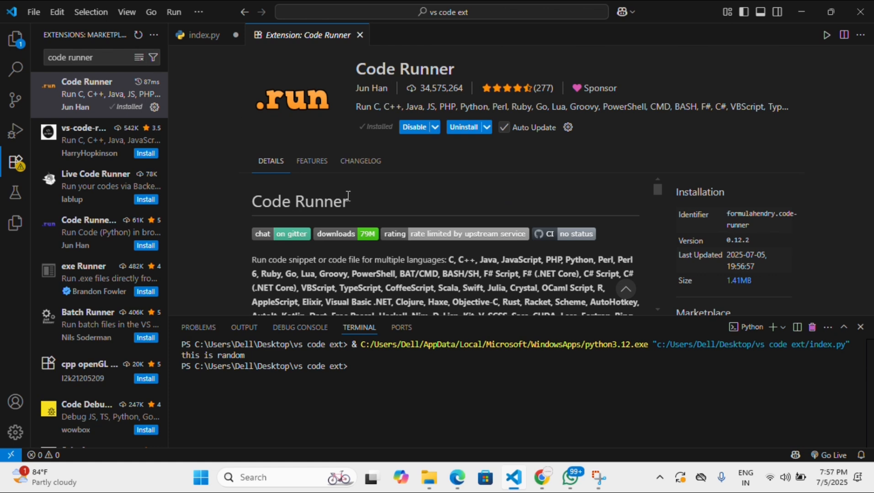
- Read the Code Runner details for its supported languages, features, configuration settings and the ways to run and stop code
scroll(403, 281, "down", 2)
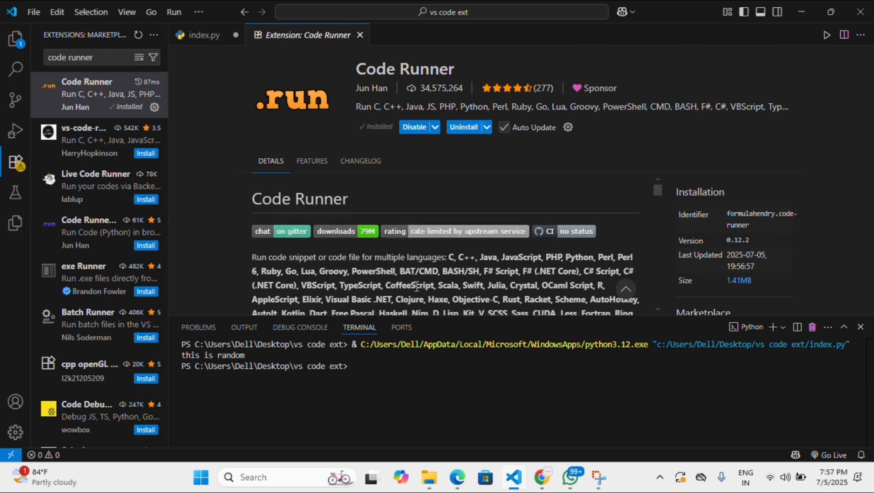
scroll(416, 286, "down", 1)
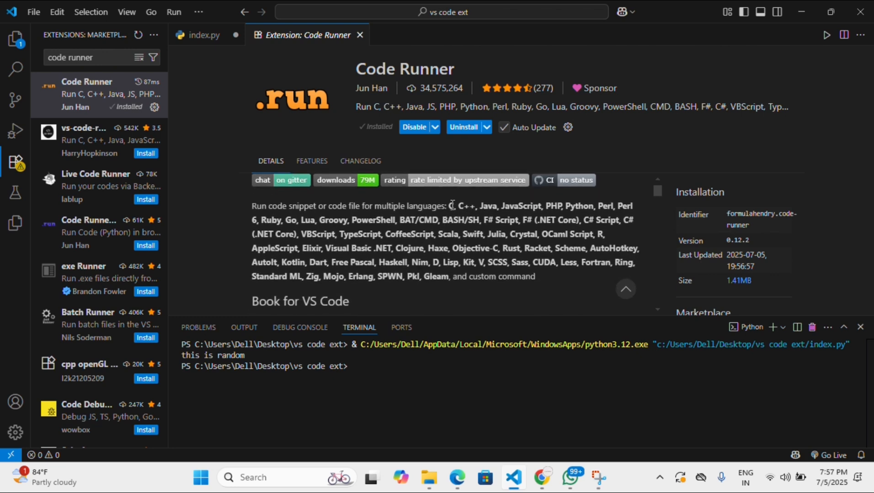
left_click_drag(450, 205, 489, 219)
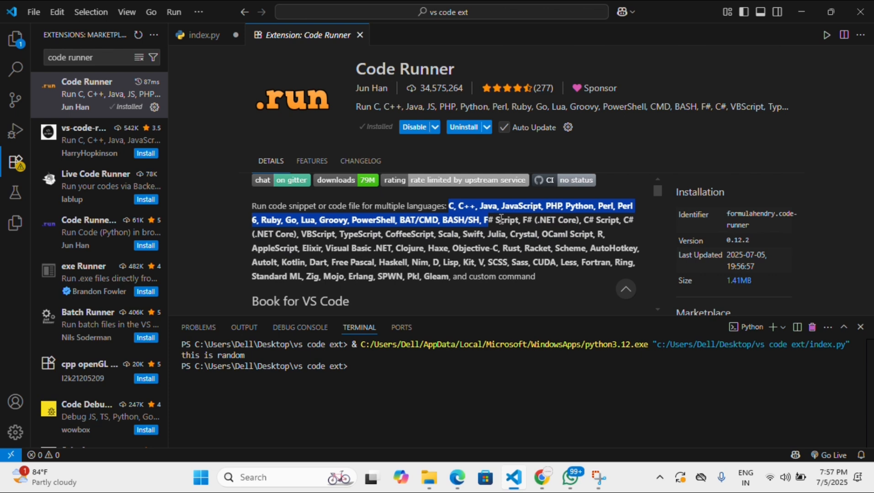
left_click(529, 226)
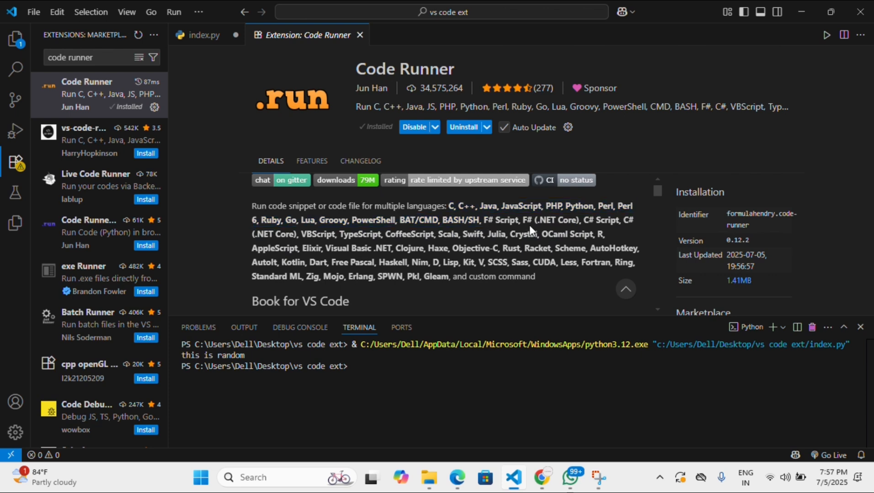
scroll(529, 226, "down", 5)
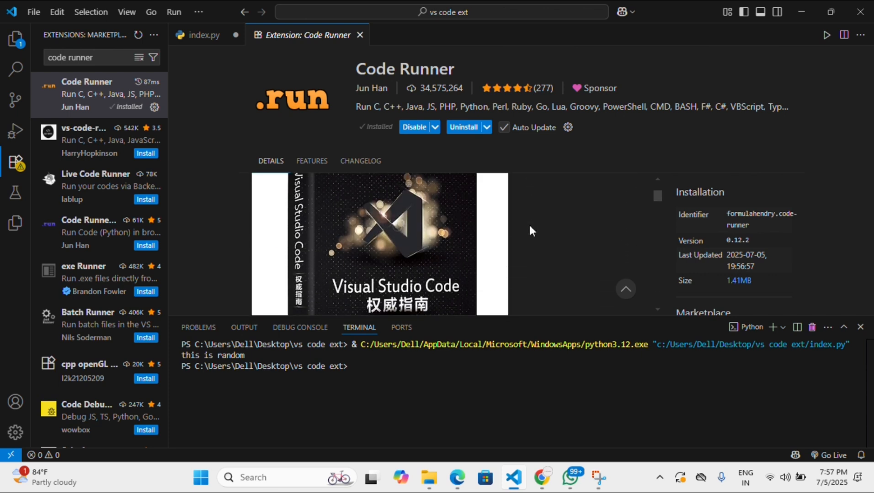
scroll(530, 225, "down", 6)
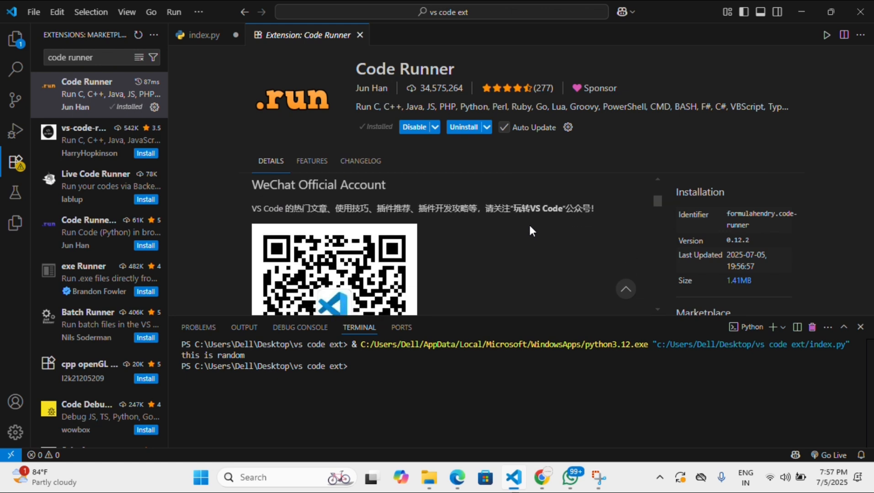
scroll(530, 225, "down", 8)
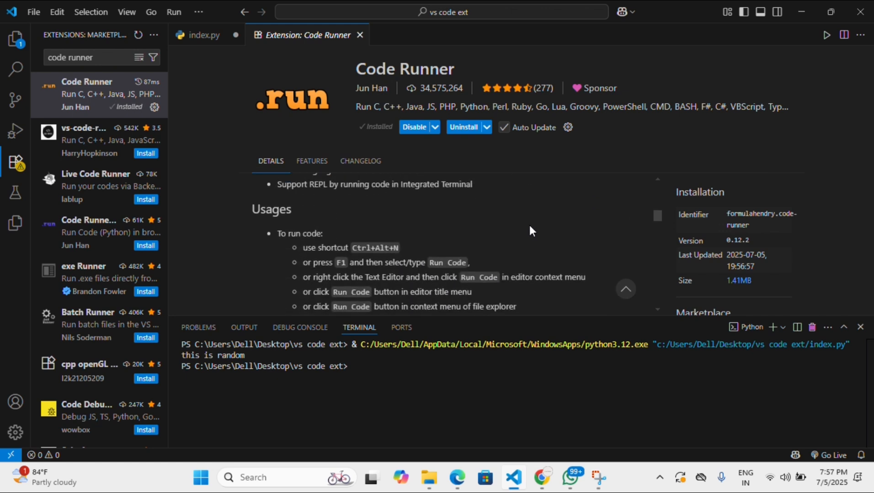
scroll(530, 225, "up", 4)
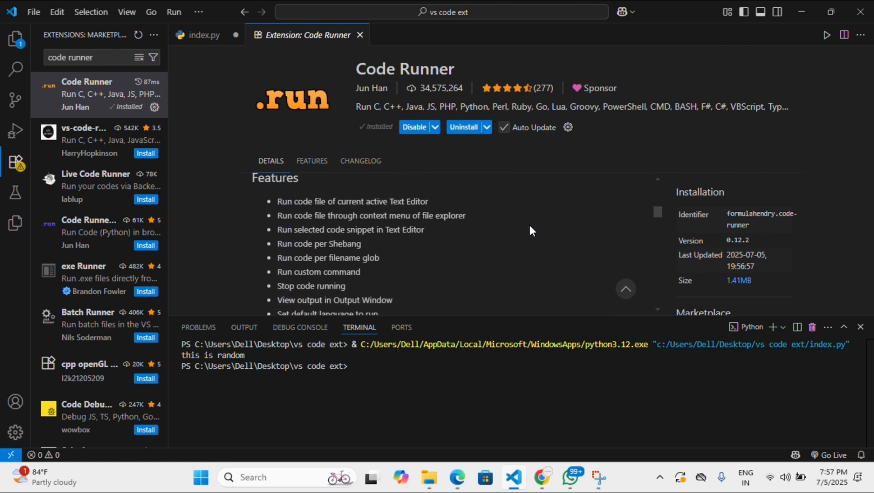
scroll(529, 225, "up", 5)
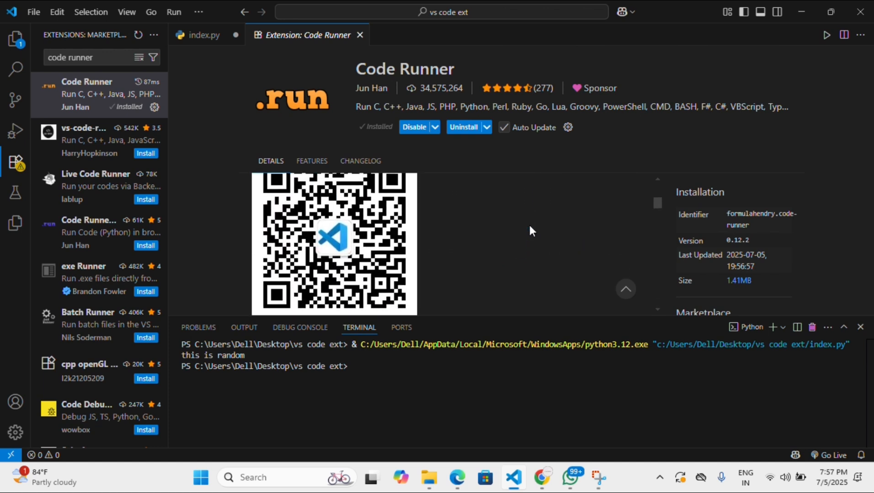
scroll(530, 225, "down", 4)
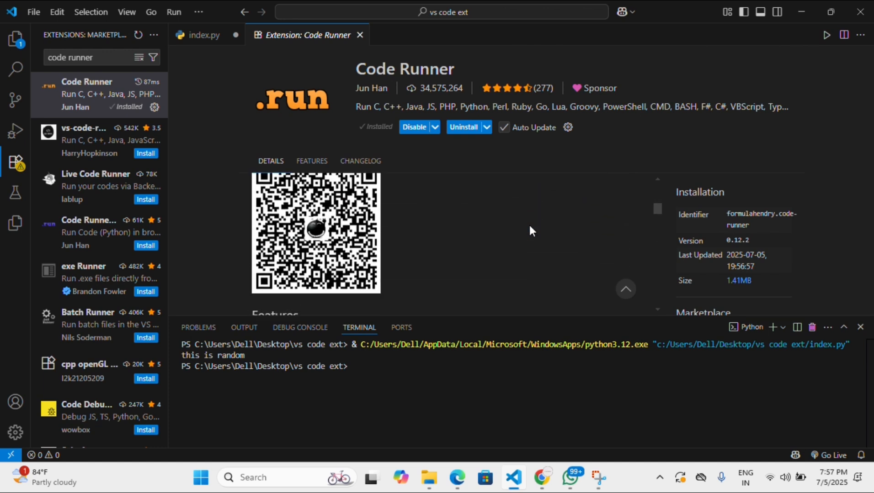
scroll(529, 225, "down", 4)
scroll(529, 225, "up", 3)
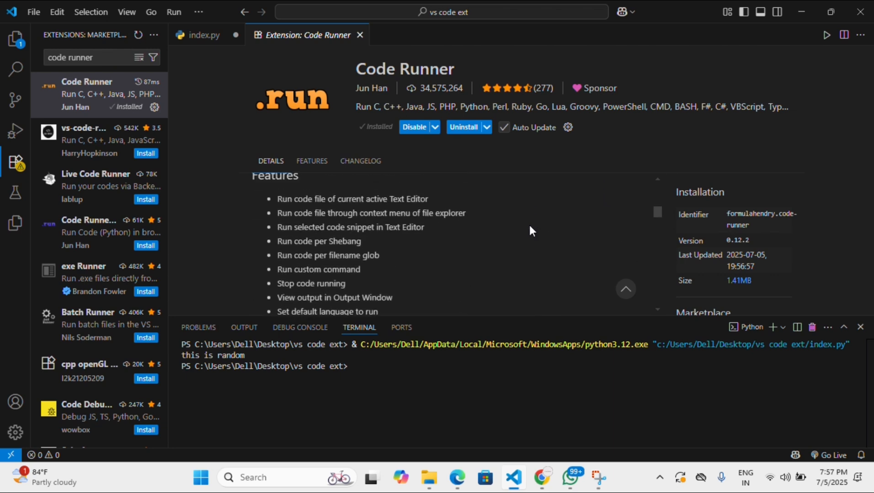
scroll(529, 225, "down", 5)
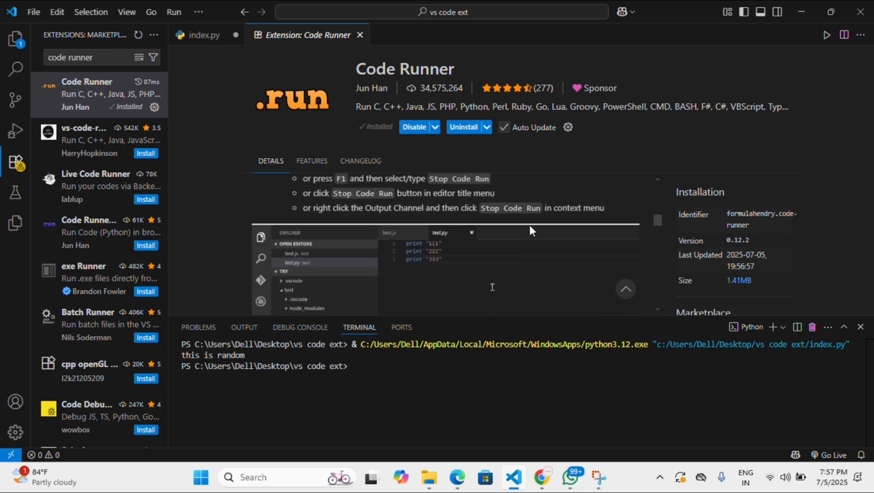
scroll(529, 226, "down", 6)
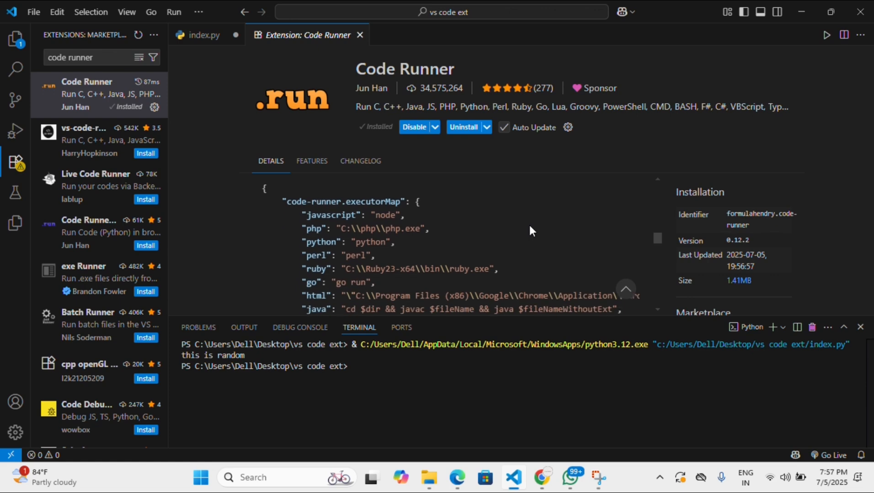
scroll(529, 225, "down", 8)
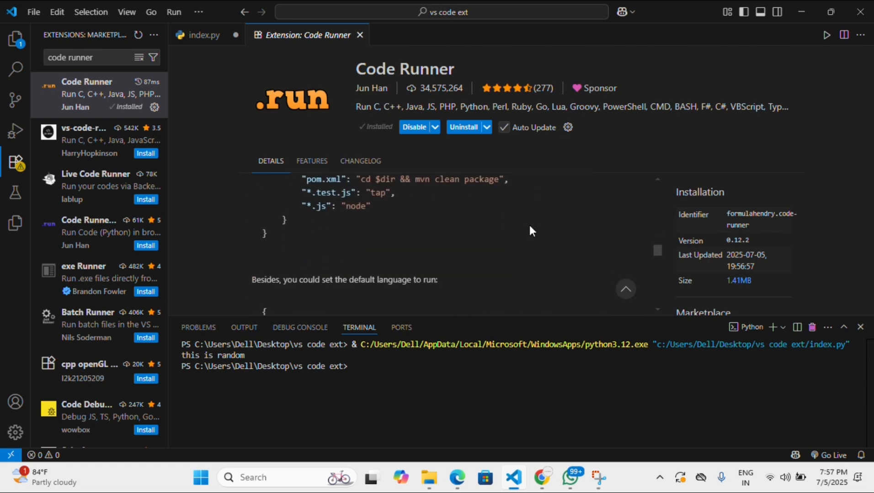
scroll(530, 225, "down", 8)
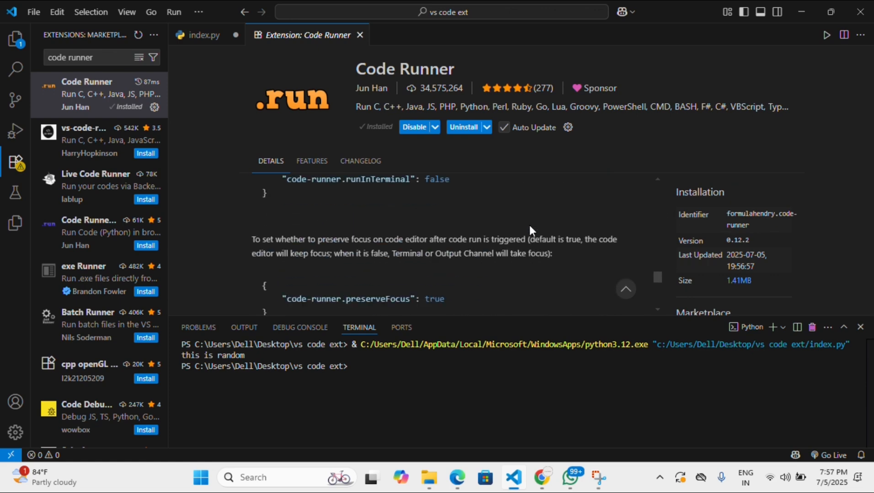
scroll(530, 226, "down", 8)
scroll(529, 226, "up", 2)
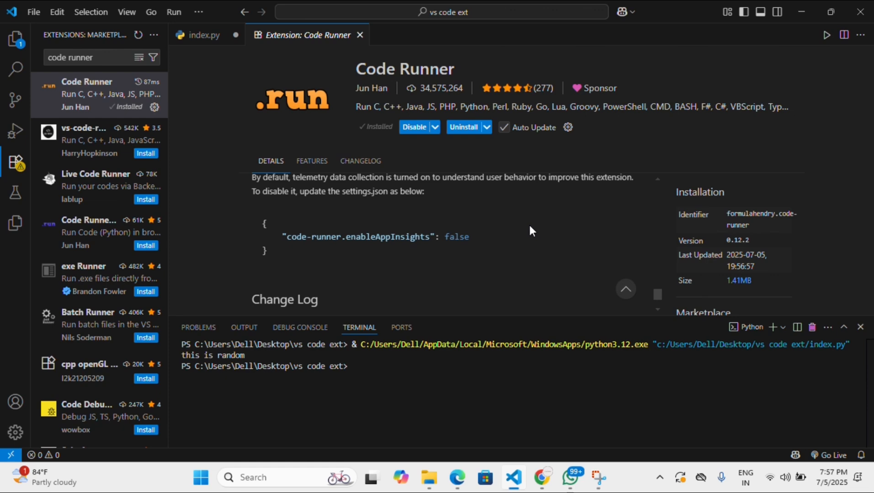
scroll(529, 226, "up", 10)
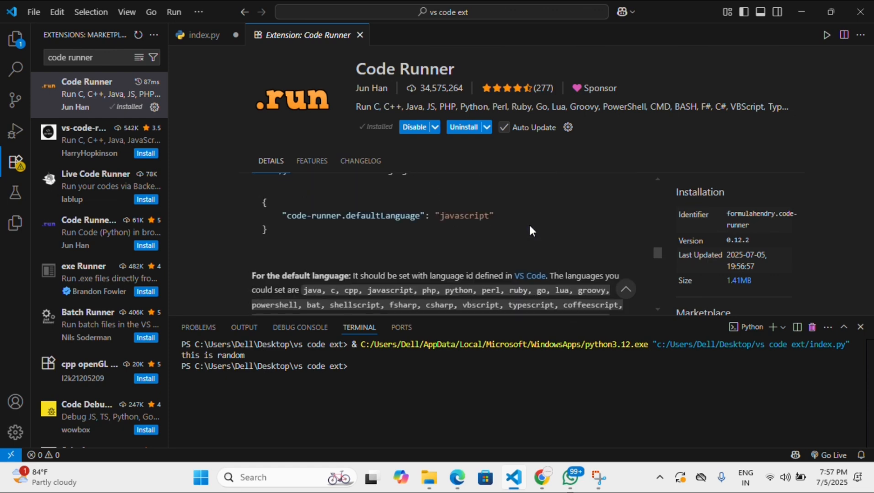
scroll(529, 225, "up", 10)
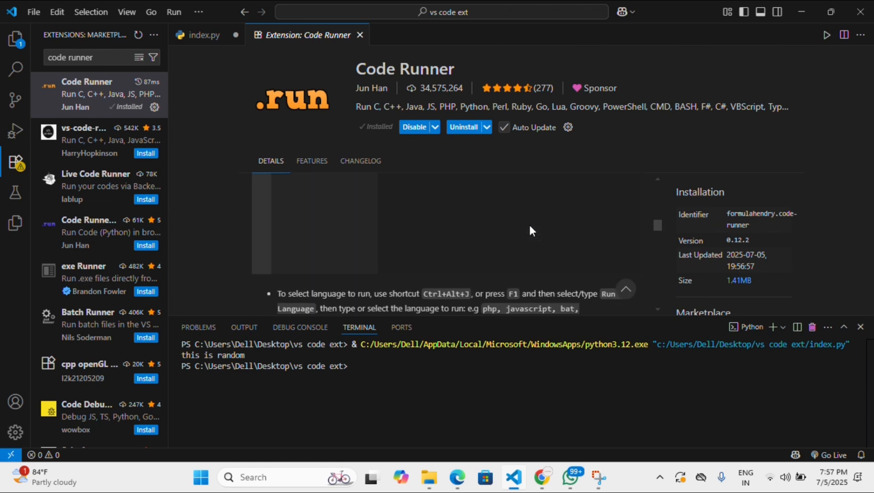
scroll(529, 225, "up", 6)
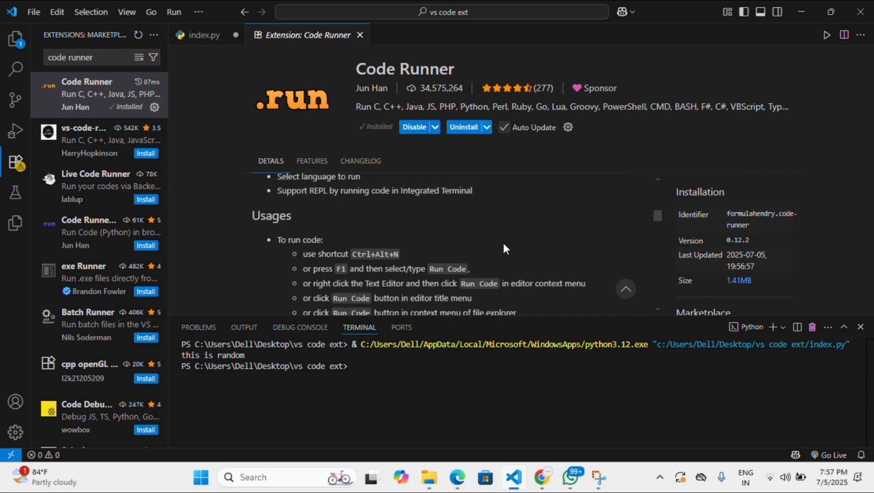
scroll(440, 258, "down", 1)
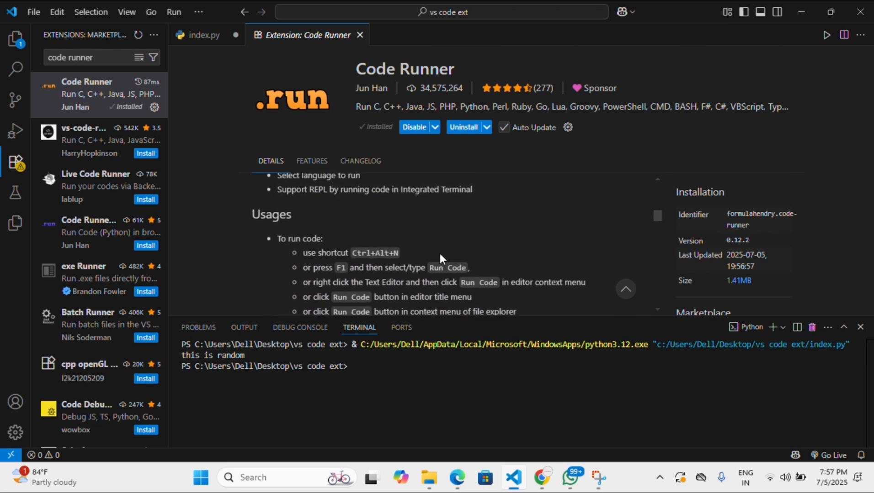
scroll(440, 255, "down", 3)
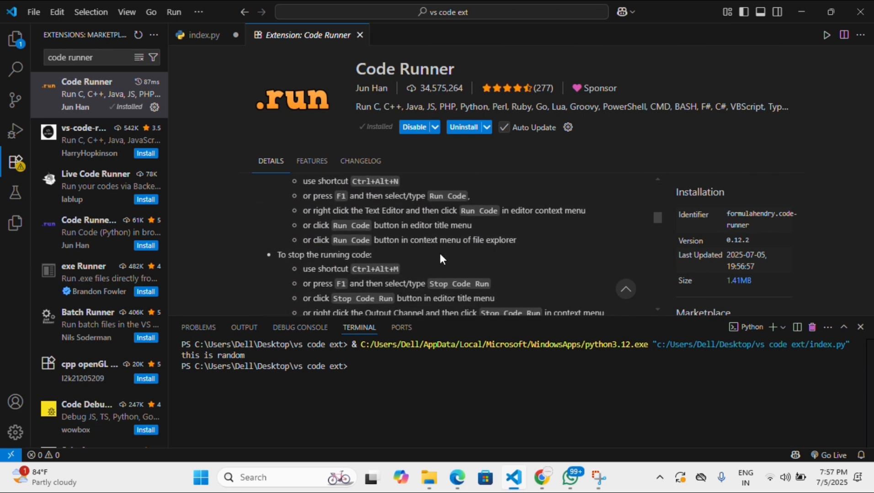
scroll(440, 259, "down", 1)
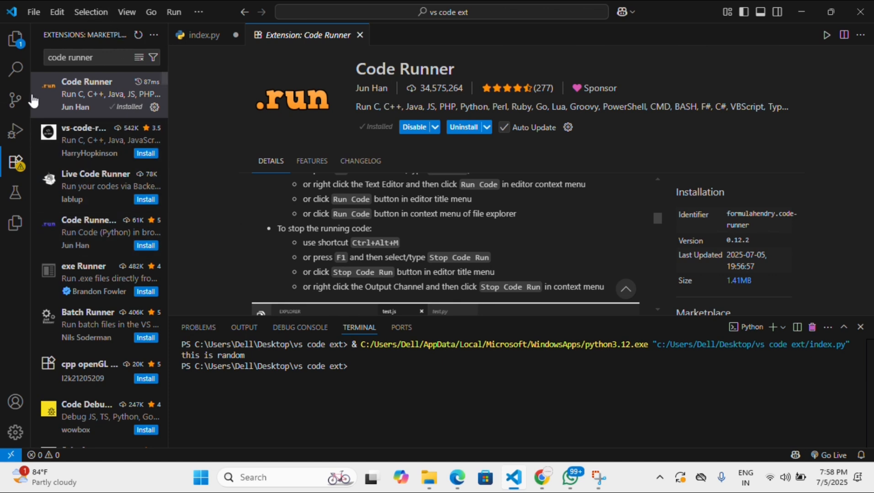
- Replace the extension marketplace search term with "auto doc"
left_click(116, 55)
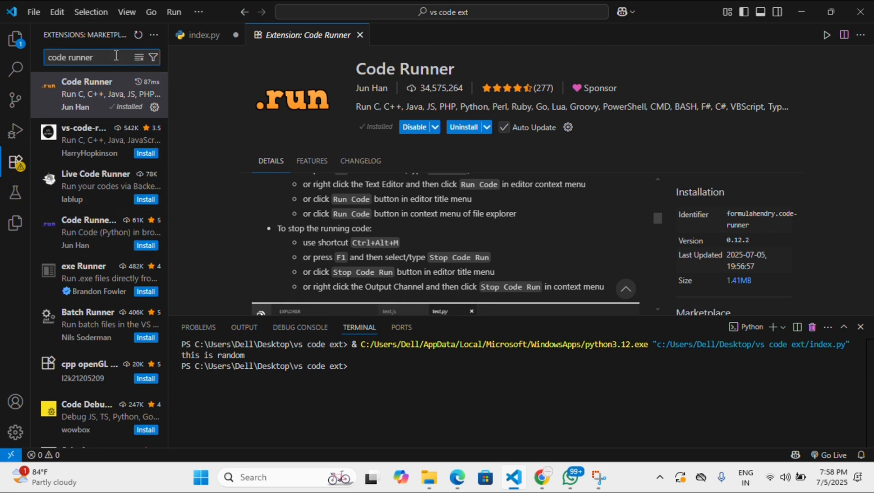
key("BackSpace")
key("BackSpace")
key("BackSpace")
key("BackSpace")
key("BackSpace")
key("BackSpace")
key("BackSpace")
key("BackSpace")
key("BackSpace")
key("BackSpace")
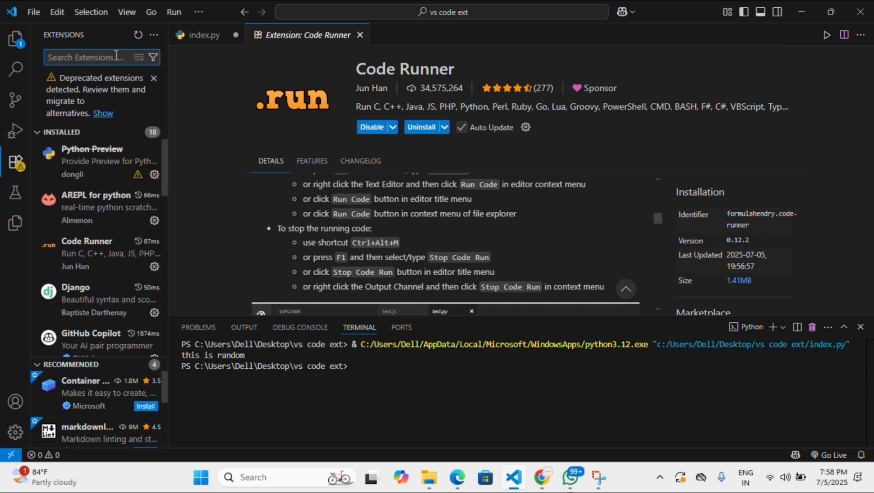
type("auto ")
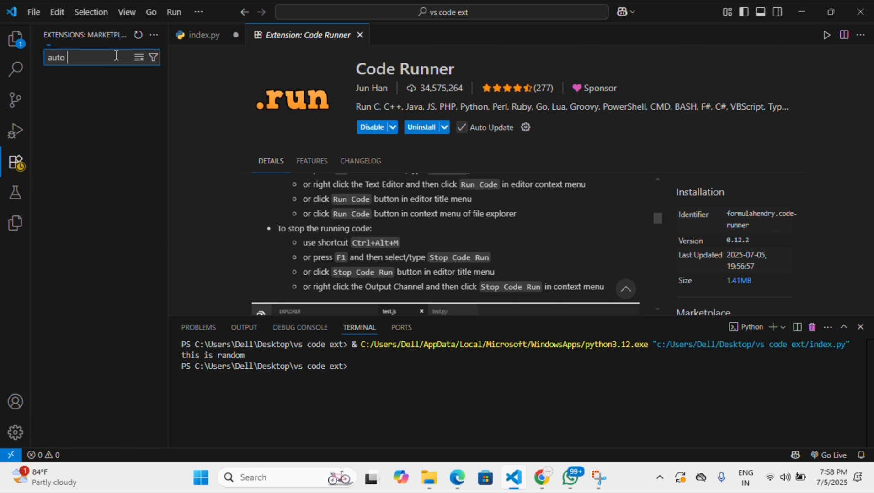
type("doc")
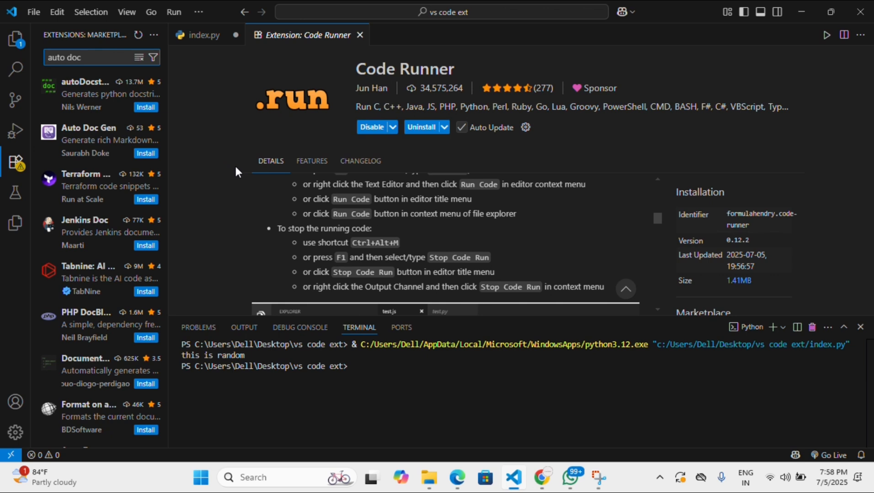
- Open the autoDocstring - Python Docstring Generator extension and install it, trusting its publisher
left_click(82, 93)
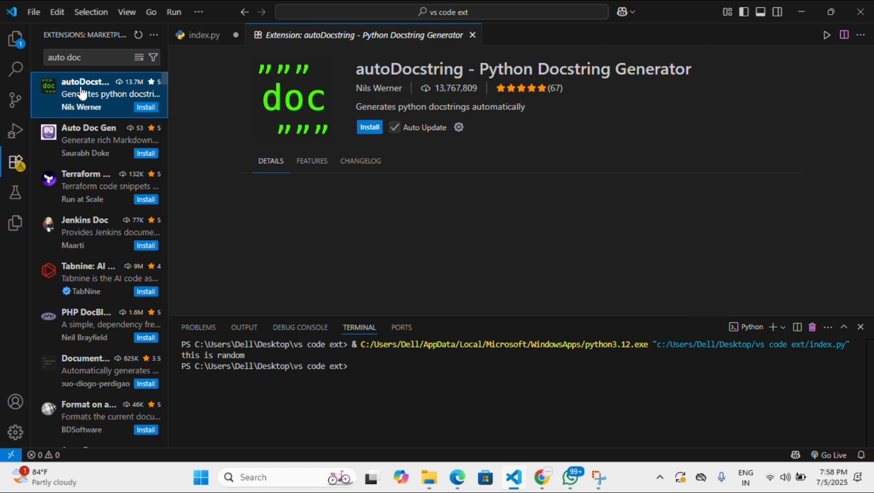
left_click(370, 128)
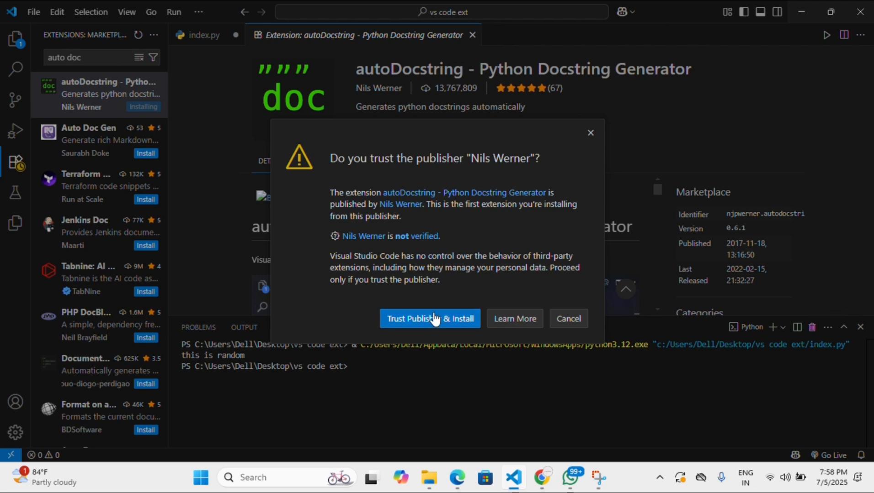
left_click(428, 322)
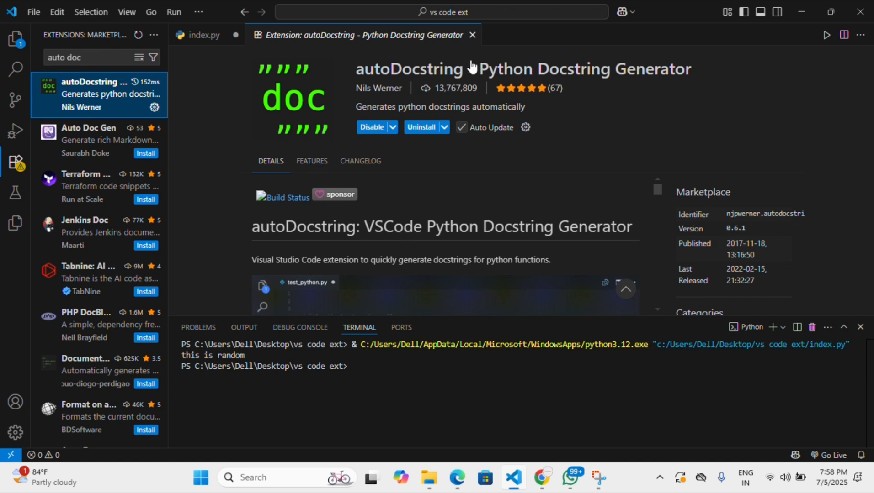
- Return to index.py with the folder's file list shown and delete all of its existing code
left_click(201, 34)
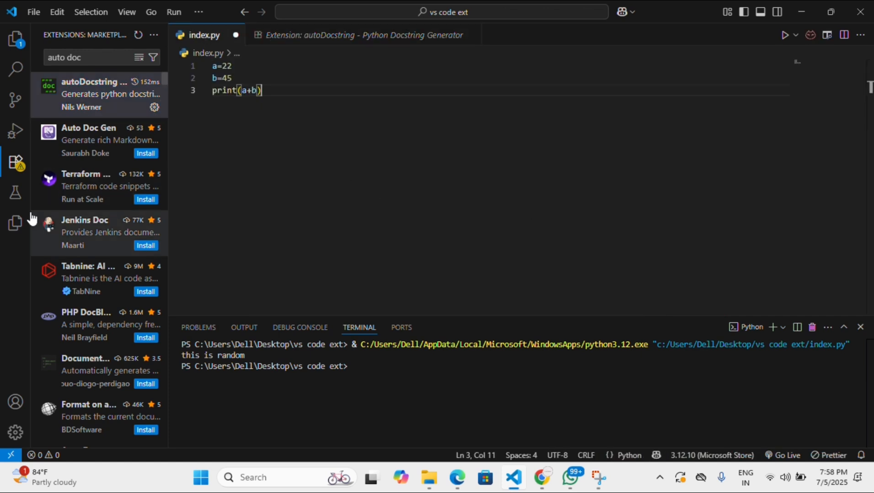
left_click(5, 232)
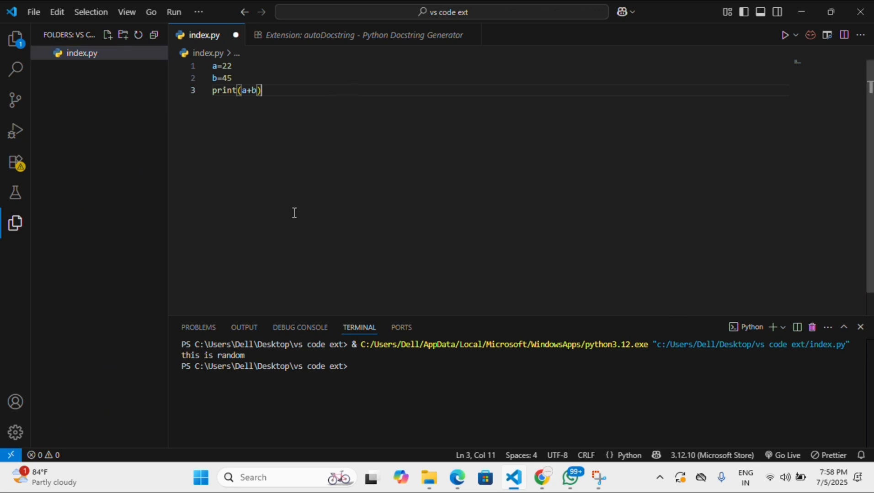
key("BackSpace")
key("BackSpace")
key("BackSpace")
key("BackSpace")
key("BackSpace")
key("BackSpace")
key("BackSpace")
key("BackSpace")
key("BackSpace")
key("BackSpace")
key("BackSpace")
key("BackSpace")
key("BackSpace")
key("BackSpace")
key("BackSpace")
key("BackSpace")
key("BackSpace")
key("BackSpace")
key("BackSpace")
key("BackSpace")
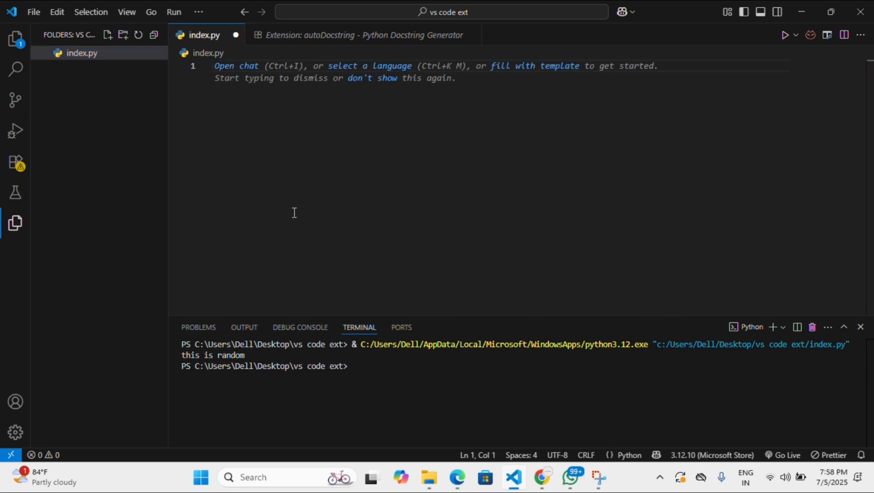
- Write print('please subscribe to my channel') on line 1 of index.py
type("print")
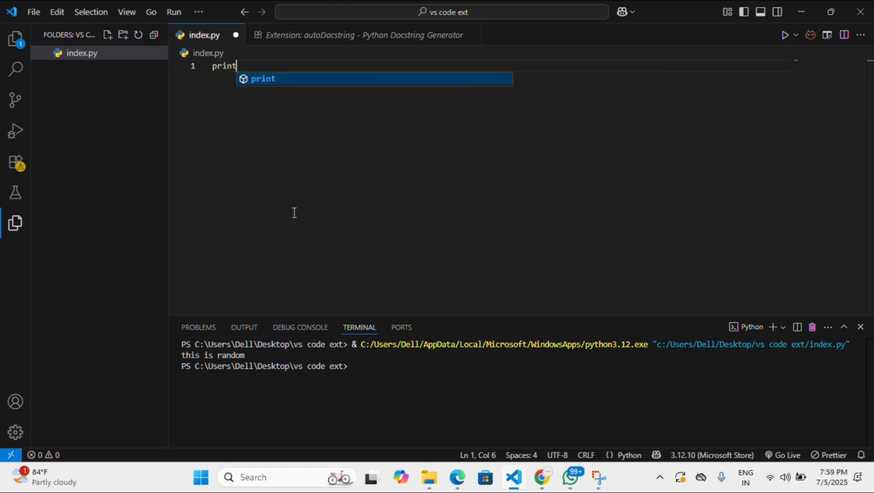
type("('")
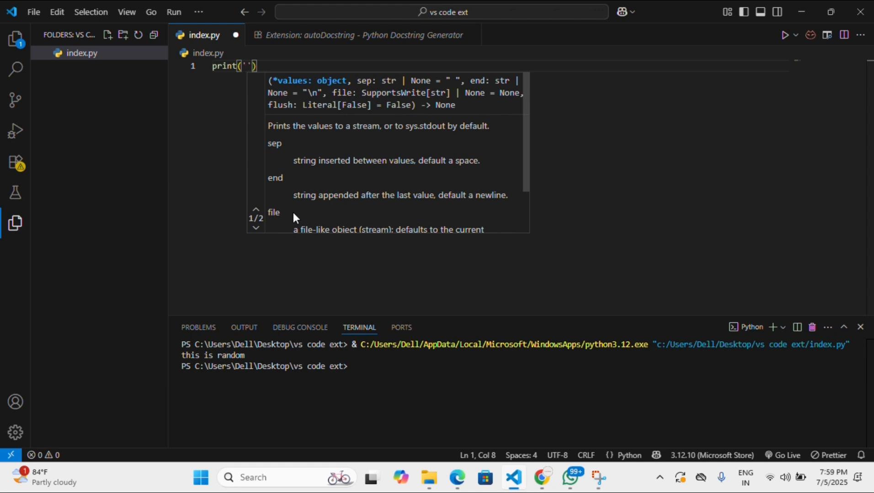
type("please")
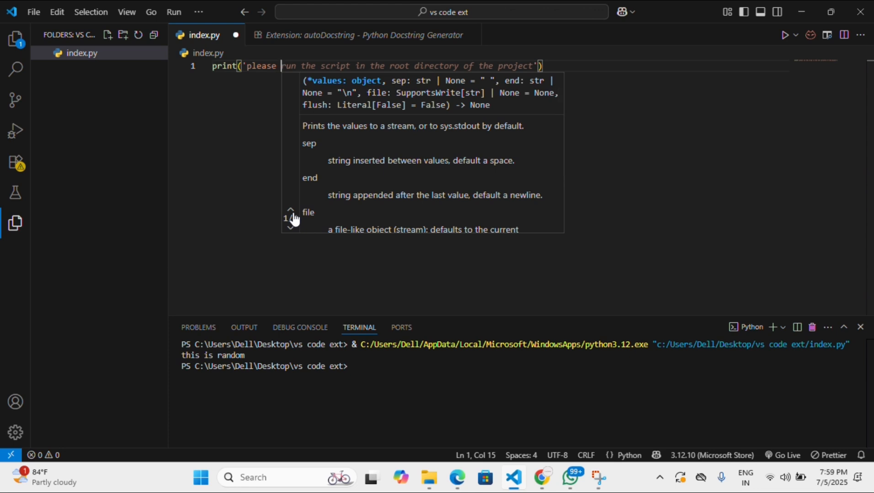
type(" subscr")
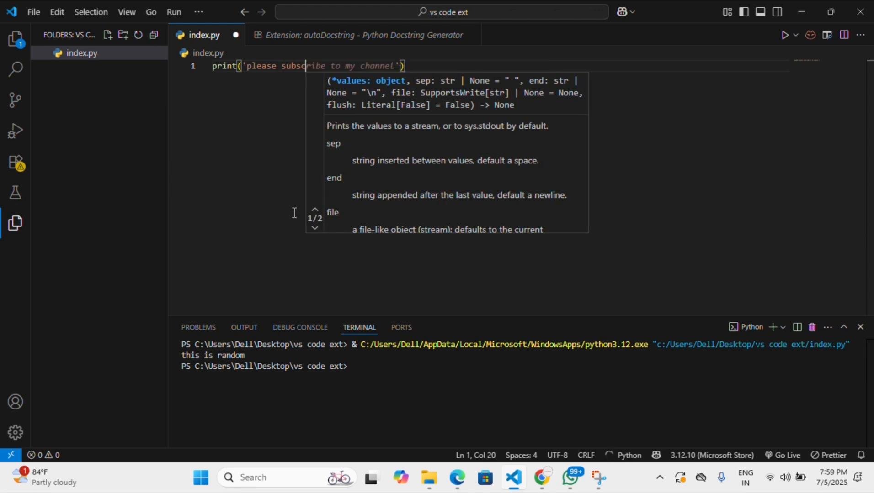
type("ibe")
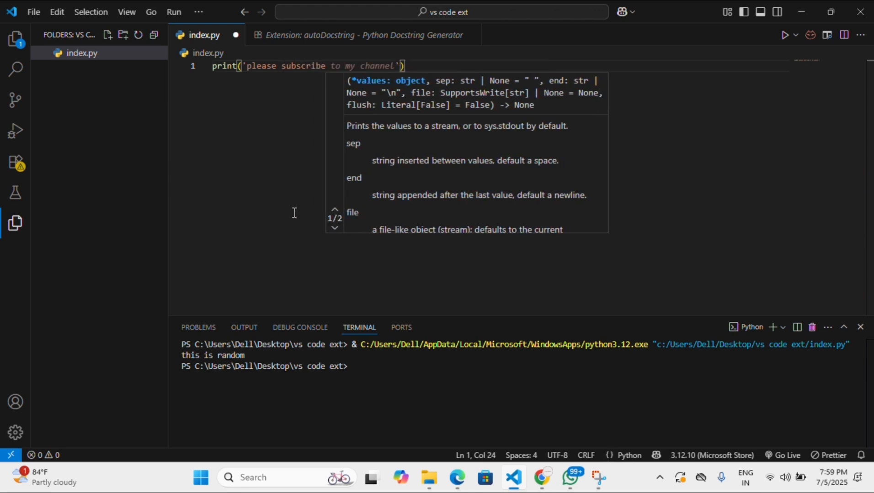
type(" to my c")
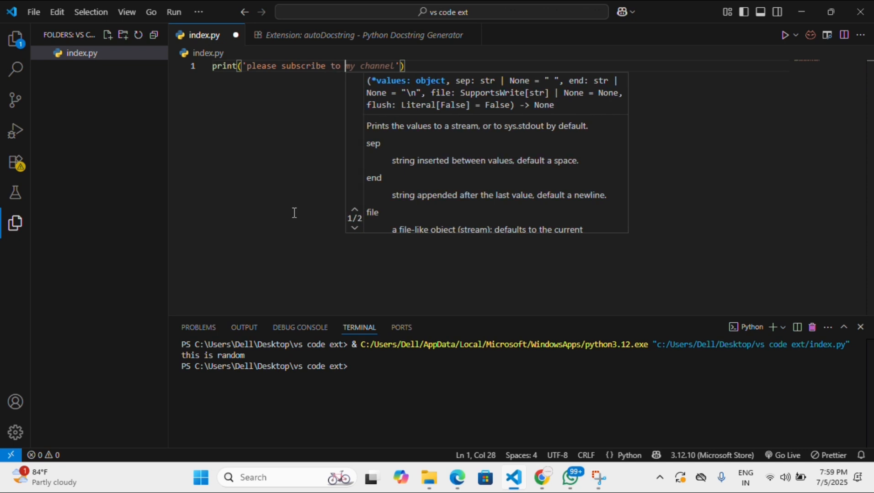
type("hannel")
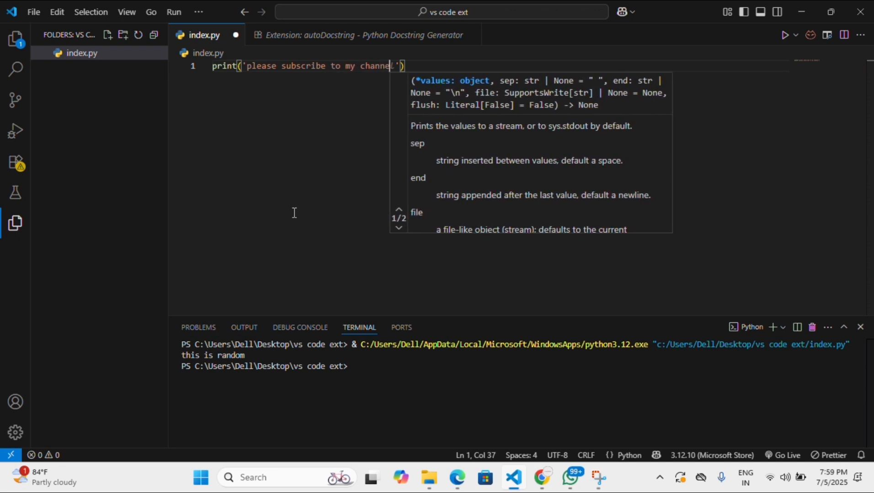
type("')")
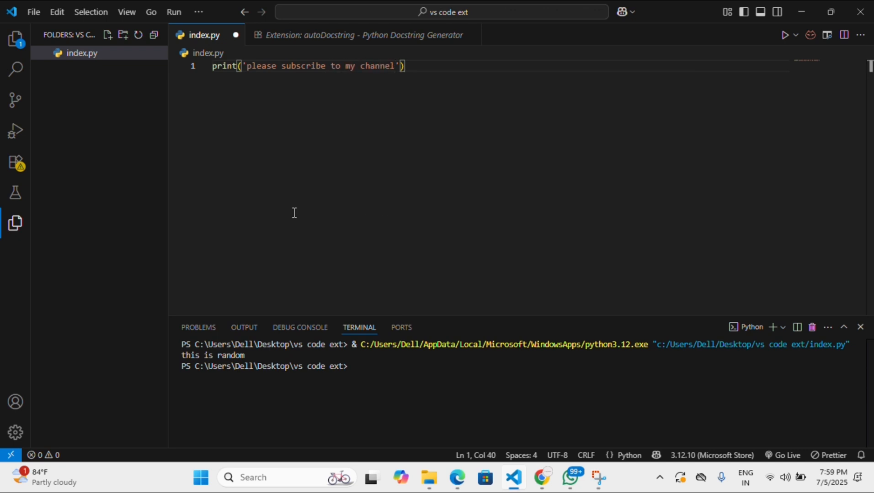
- Define a function without parameters on line 2 with def subscribe(): and start its body
key("Return")
type("def")
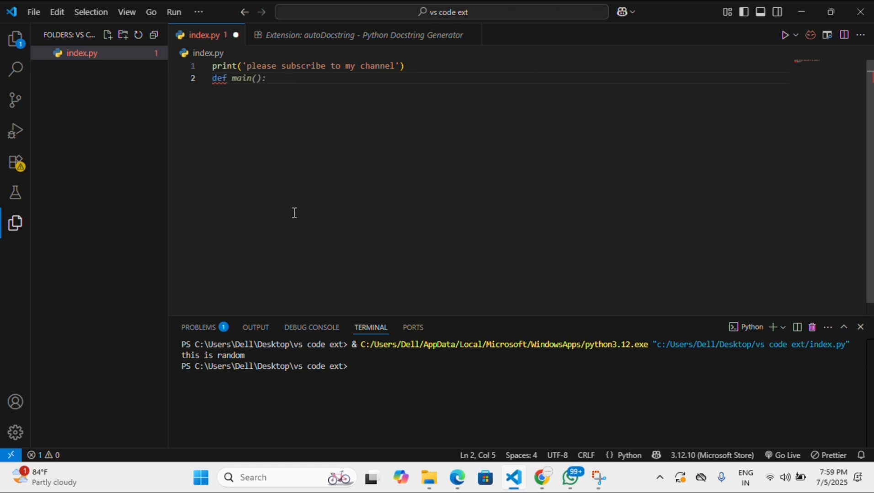
type(" sub")
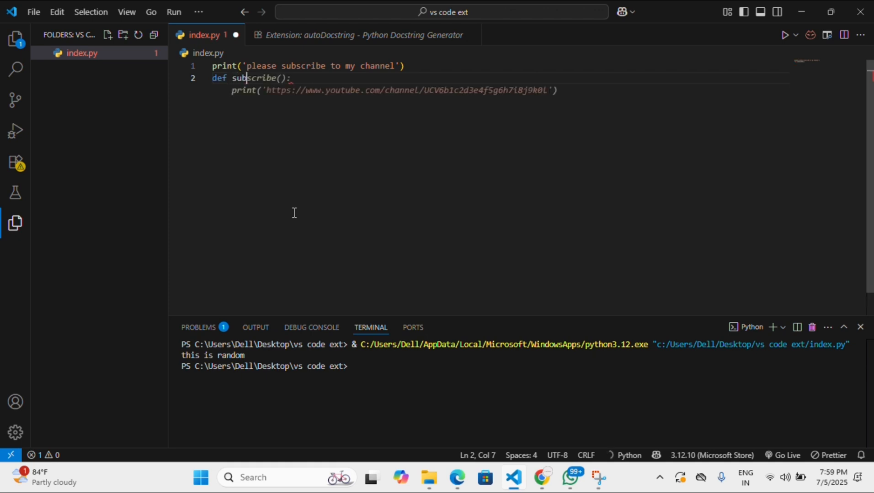
type("scribe")
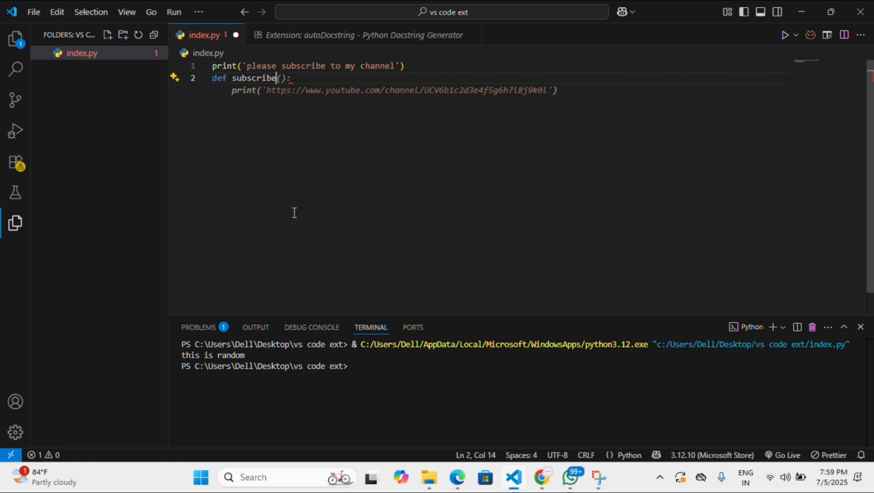
type("():")
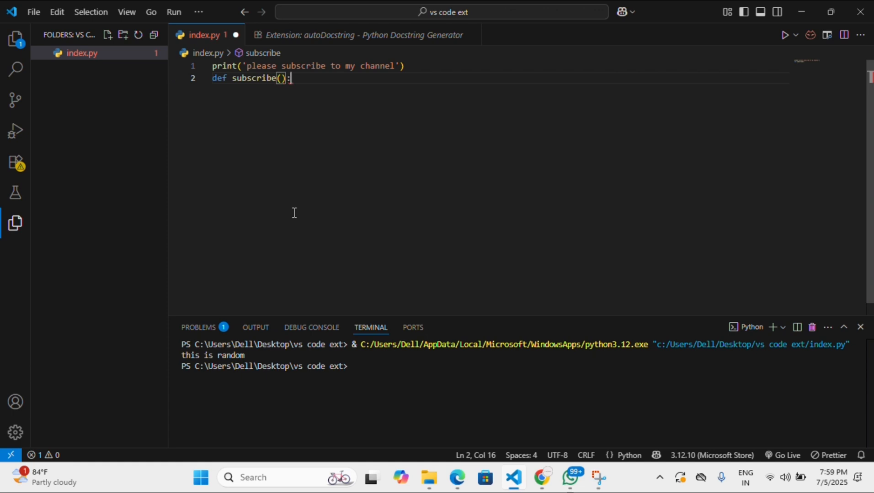
key("Return")
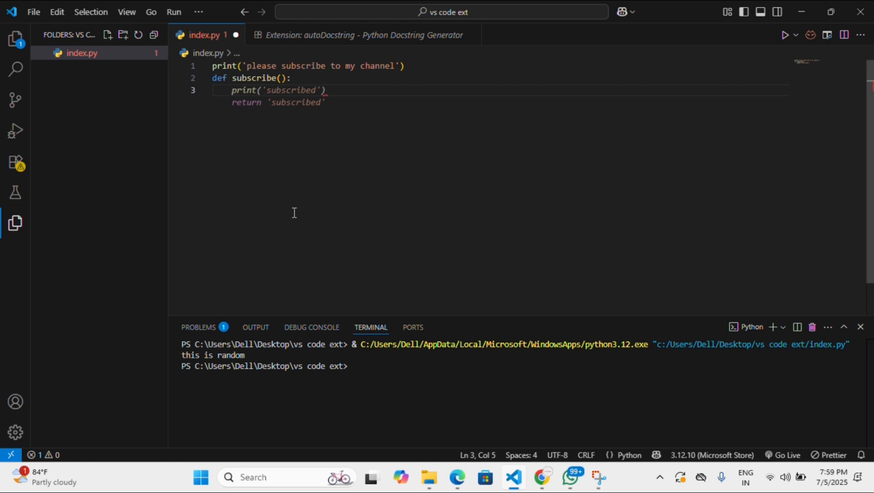
- Make the subscribe function return the string 'thank you for subscribing!'
type("return ")
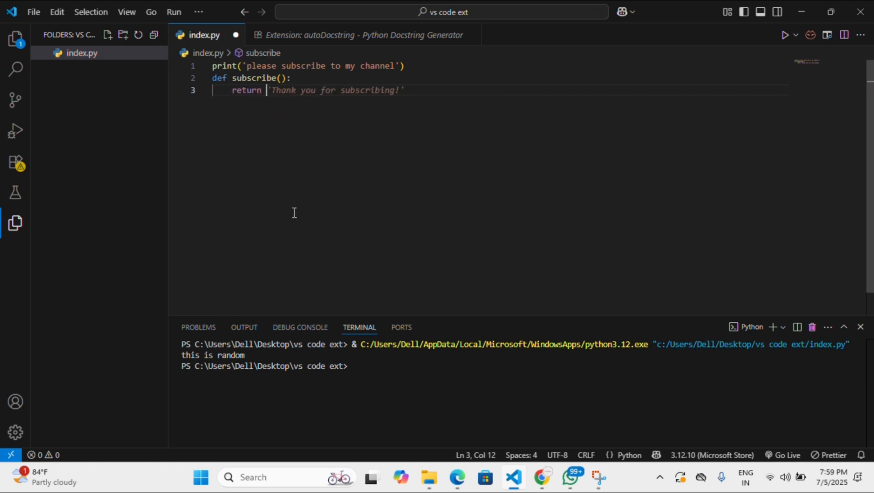
type("'thank y")
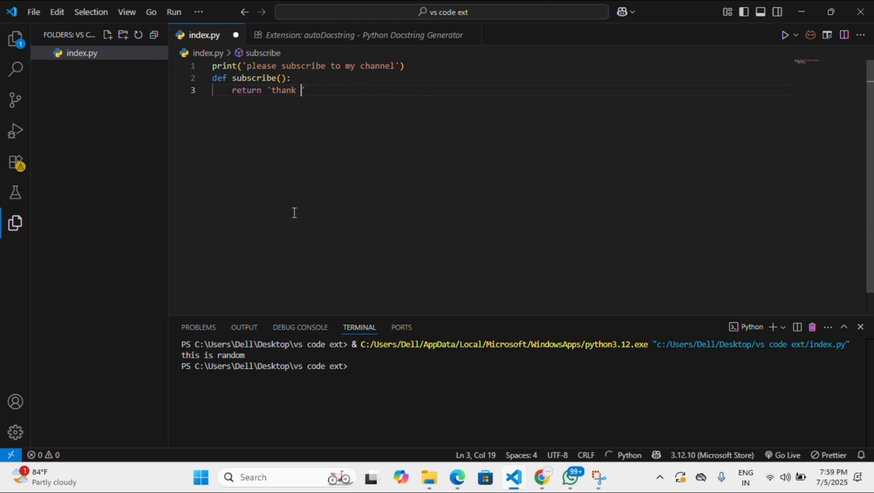
type("ou")
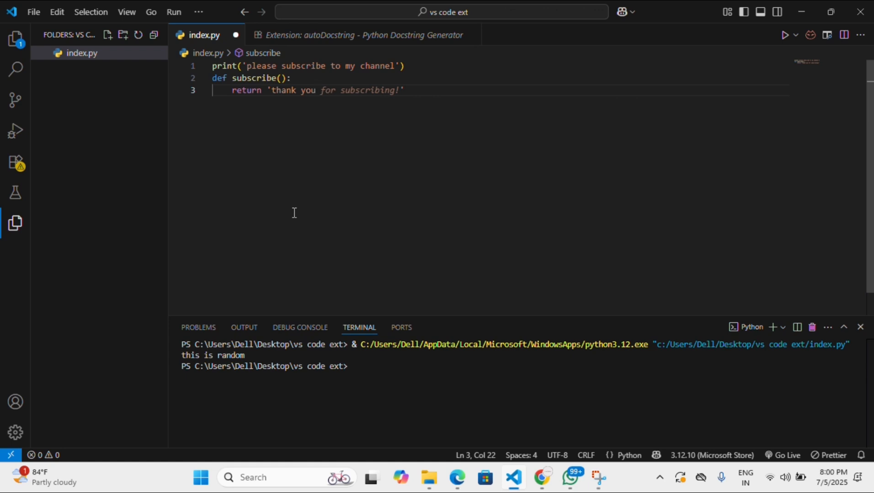
type("for subs'")
key("Left")
type("cribing")
type("!'")
- Generate an autoDocstring template with triple double quotes directly below the def subscribe(): line, keeping its placeholders
left_click(304, 78)
key("Return")
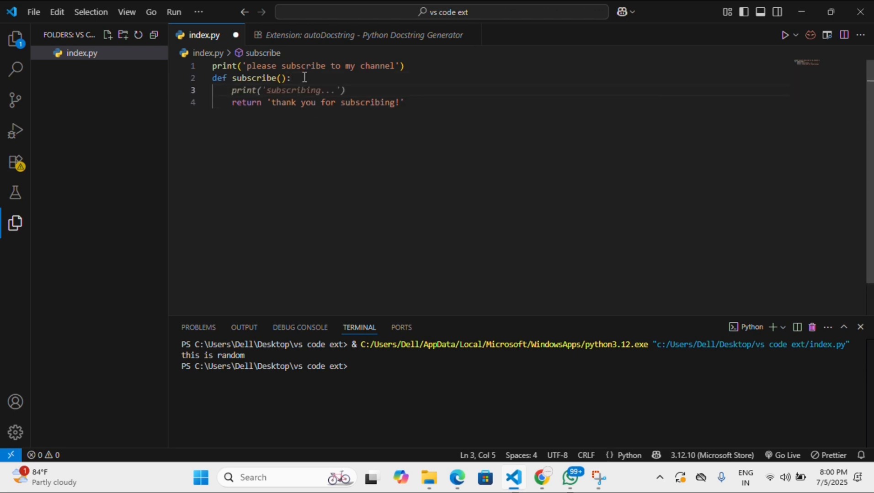
type("\"\"")
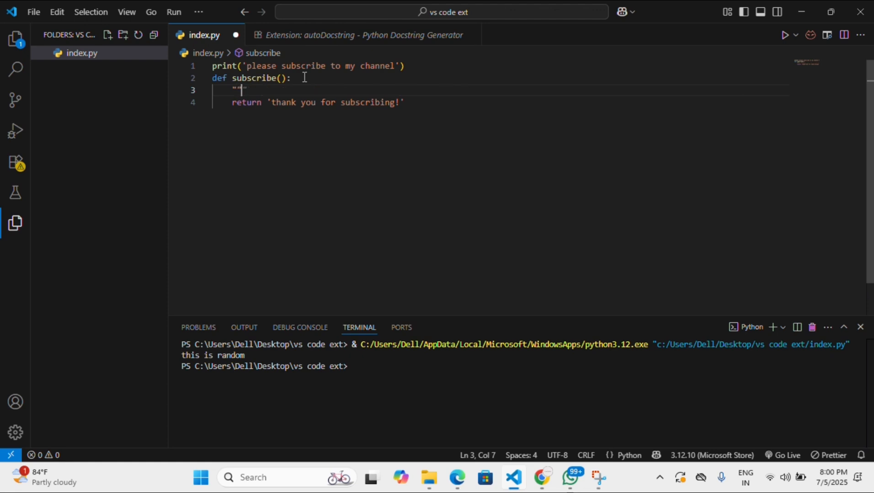
type("\"")
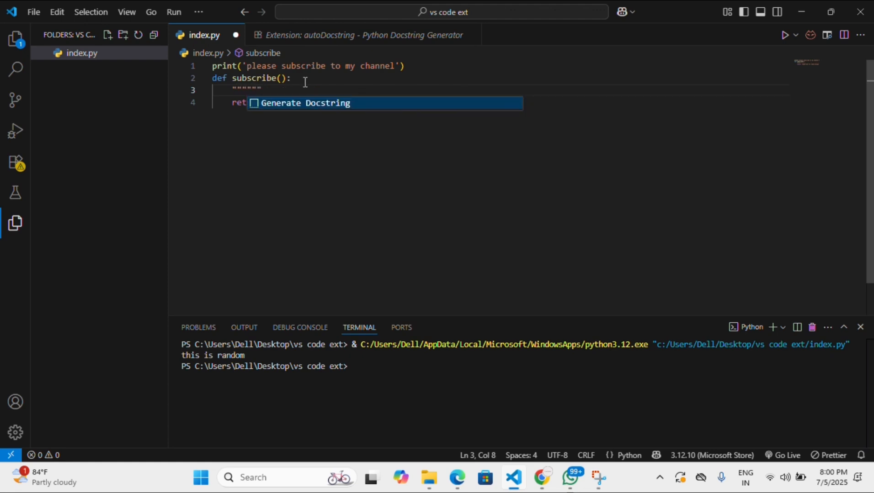
left_click(312, 105)
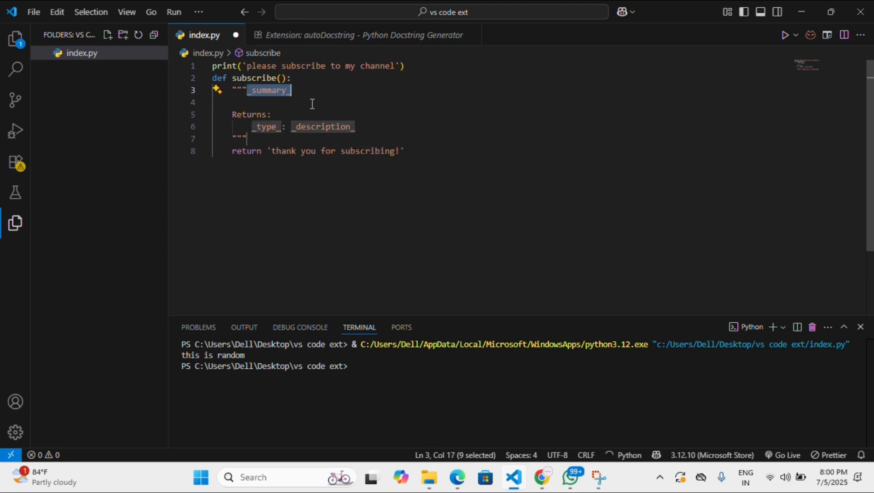
left_click(450, 137)
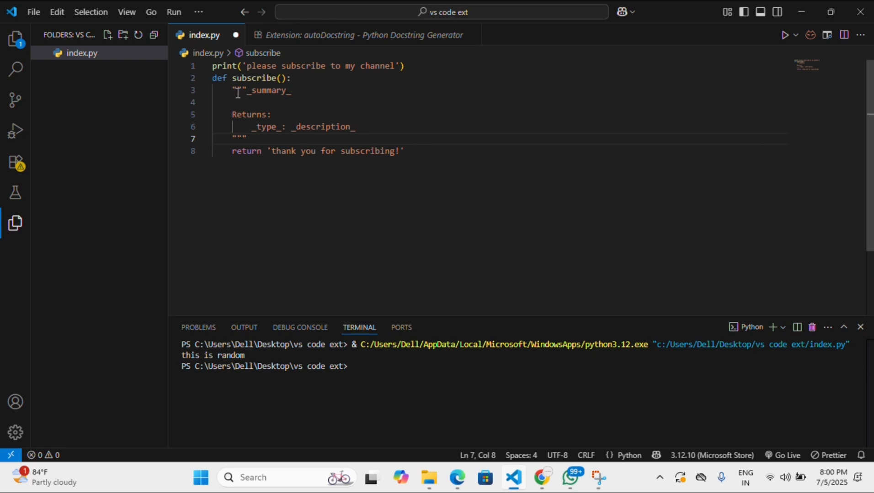
left_click_drag(238, 94, 359, 133)
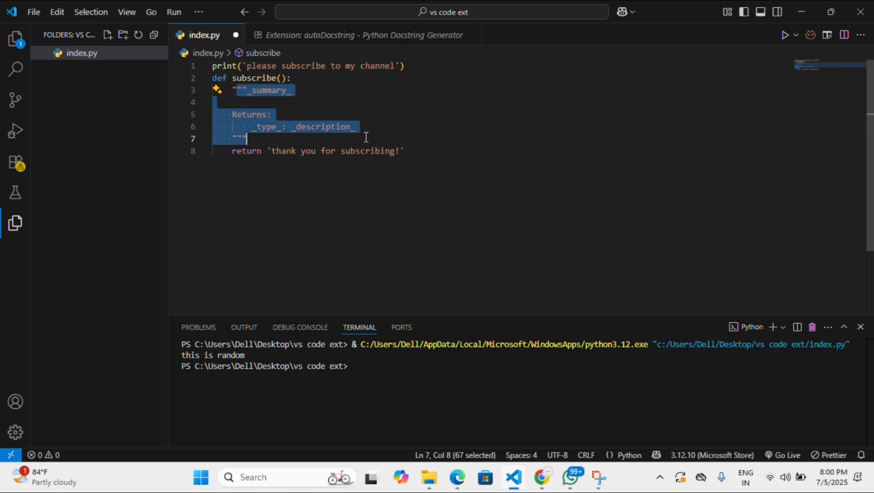
left_click(485, 162)
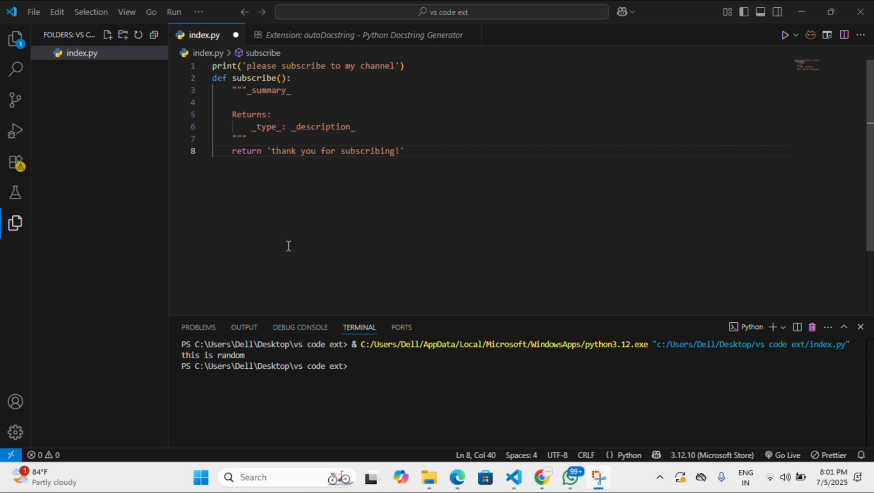
- Reopen the extensions view and clear the "auto doc" search term
left_click(17, 163)
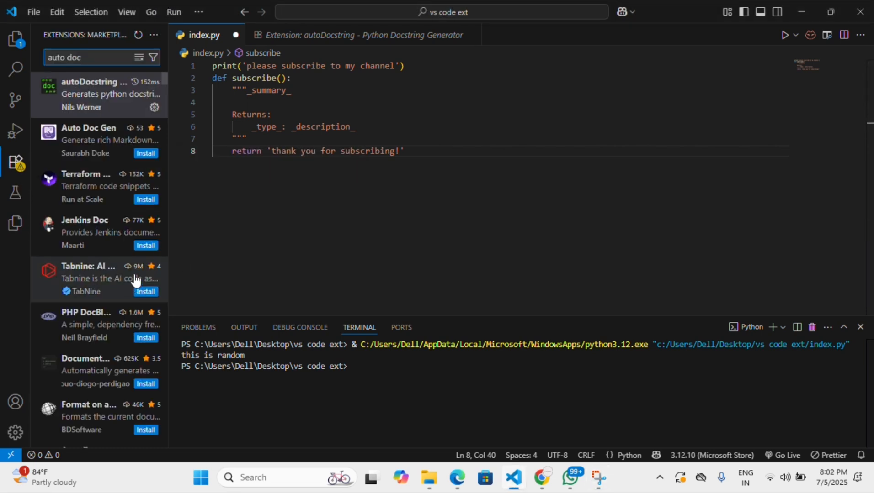
key("BackSpace")
key("BackSpace")
key("BackSpace")
key("BackSpace")
key("BackSpace")
key("BackSpace")
key("BackSpace")
key("BackSpace")
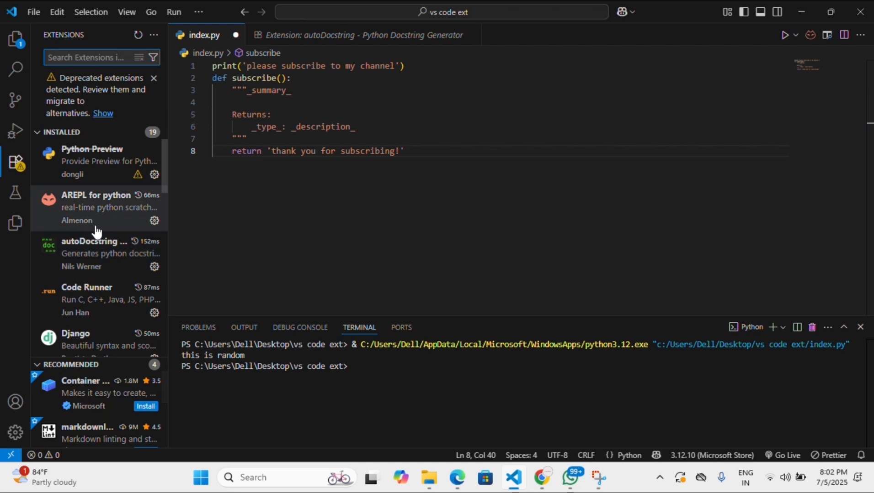
- Look through the list of installed extensions, from Python Preview down to the Prettier, Pylance and Python entries
scroll(95, 230, "down", 3)
scroll(97, 232, "down", 2)
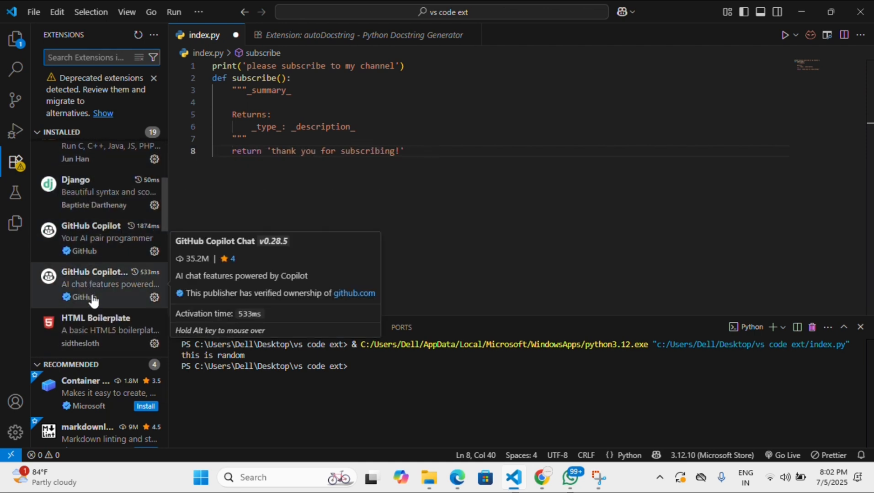
scroll(91, 299, "down", 1)
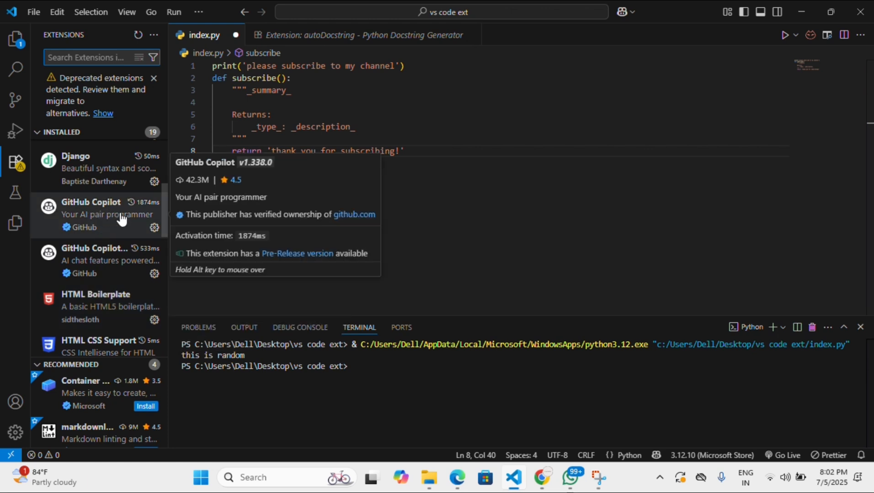
scroll(80, 295, "down", 1)
scroll(79, 294, "down", 3)
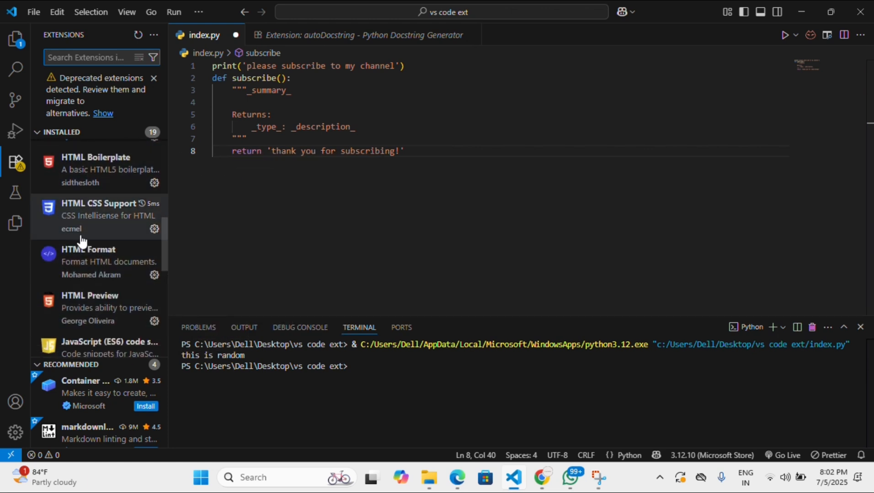
scroll(95, 251, "down", 6)
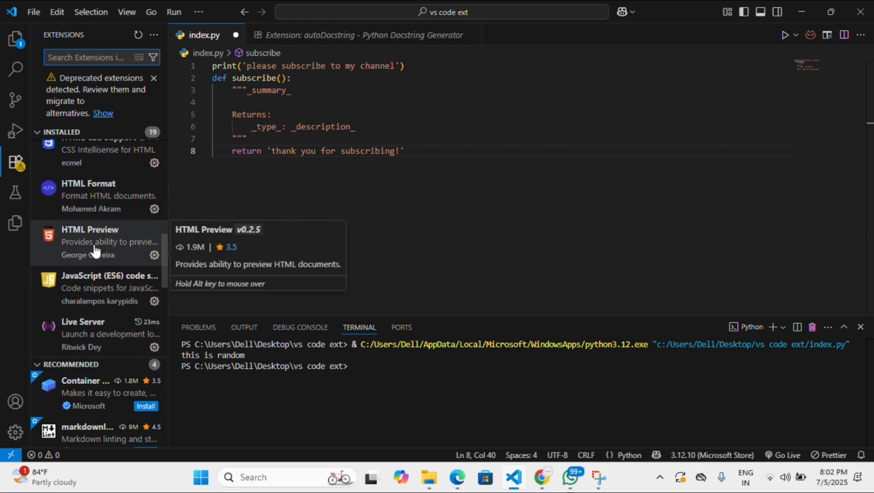
scroll(95, 251, "up", 2)
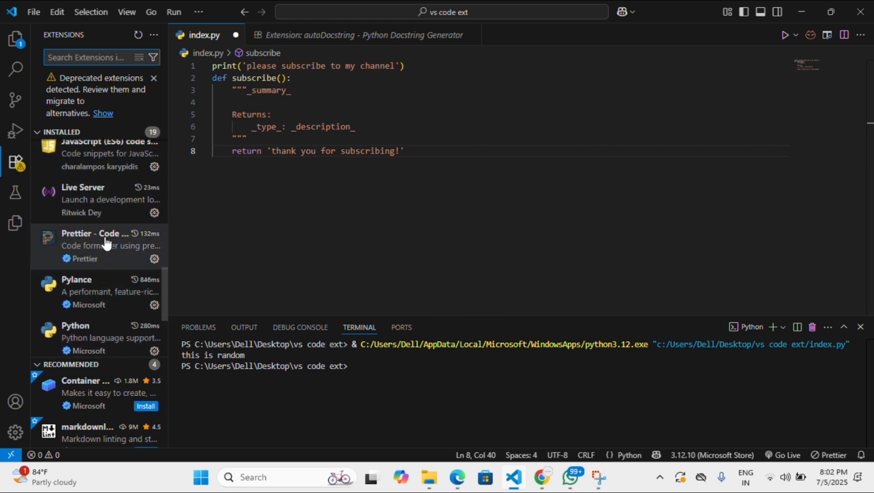
mouse_move(123, 241)
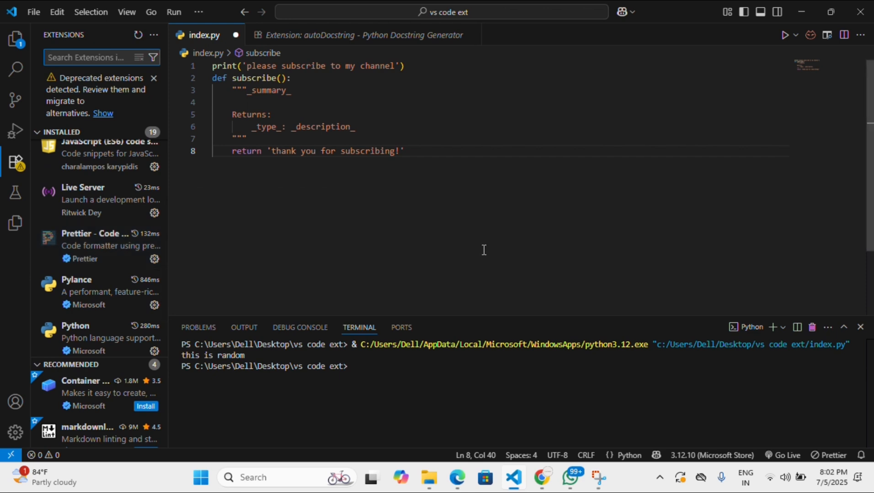